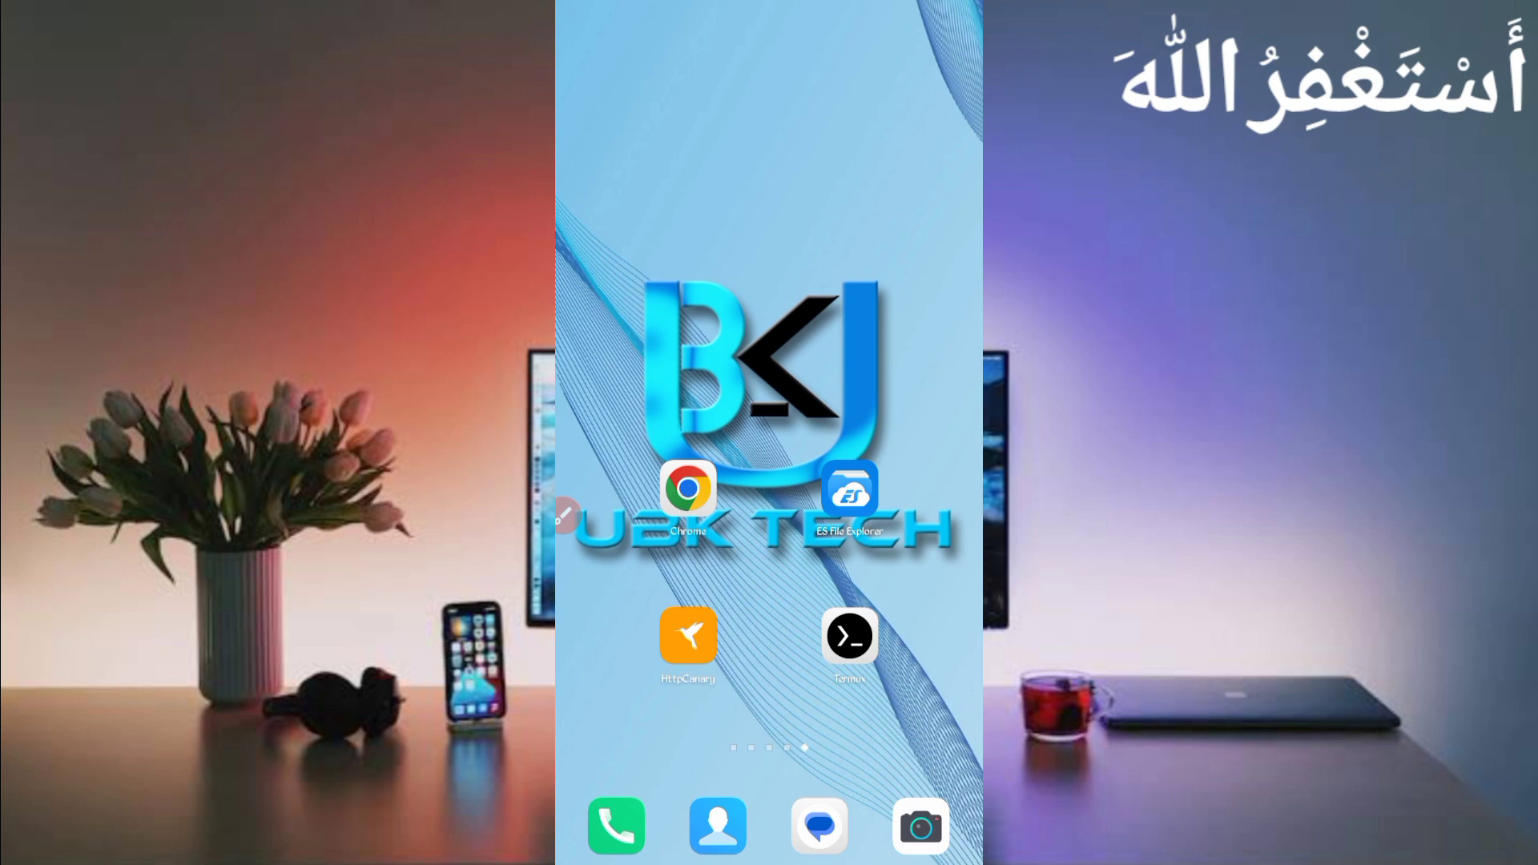
- Open Chrome on the cryptol.online MultiCoin Faucet login page
{"action": "left_click", "coordinate": [971, 396]}
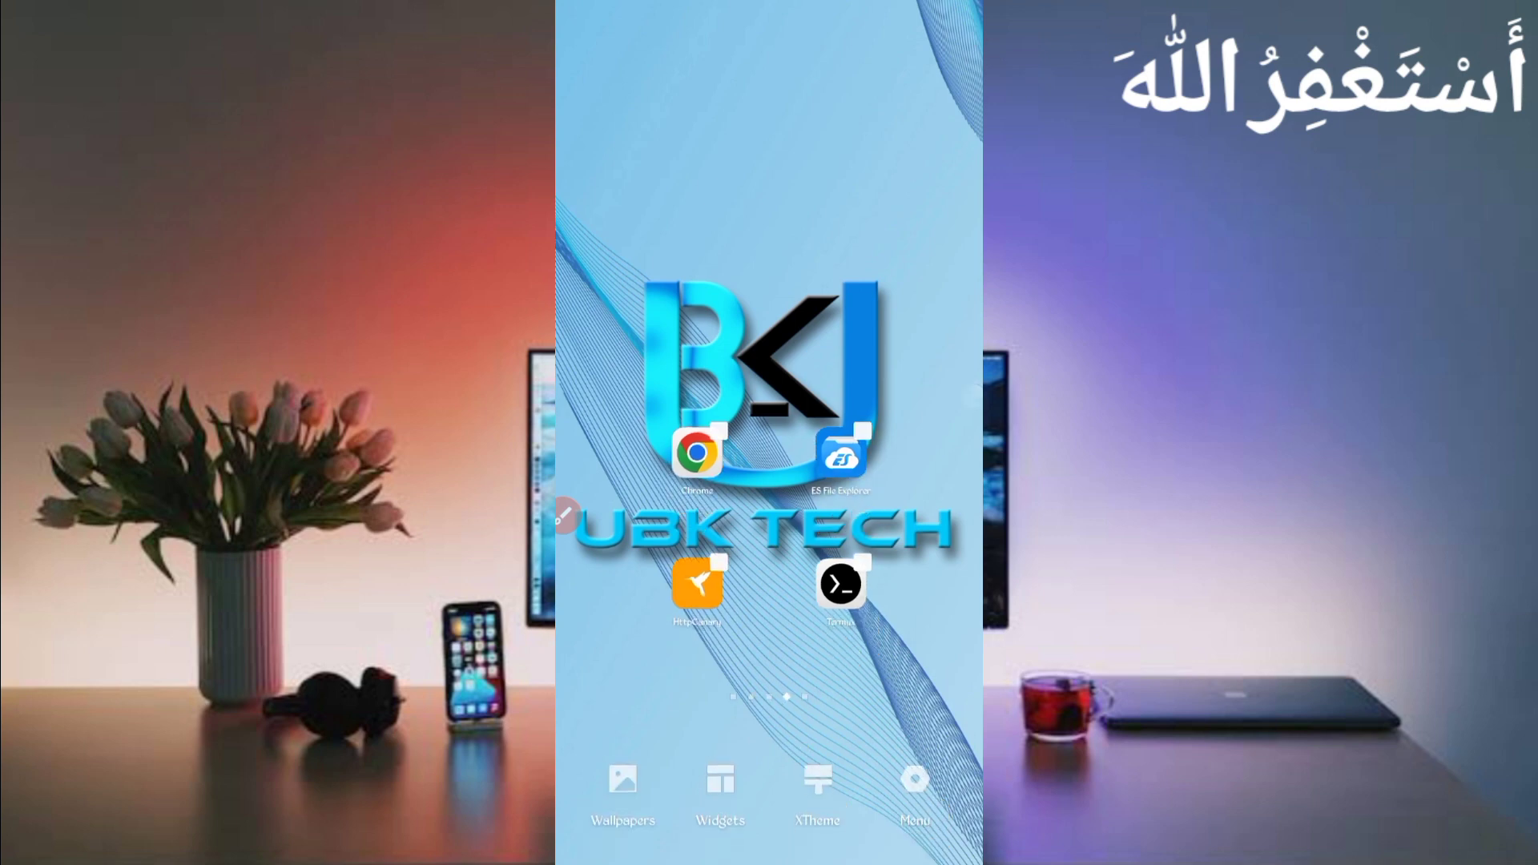
{"action": "key", "text": "Escape"}
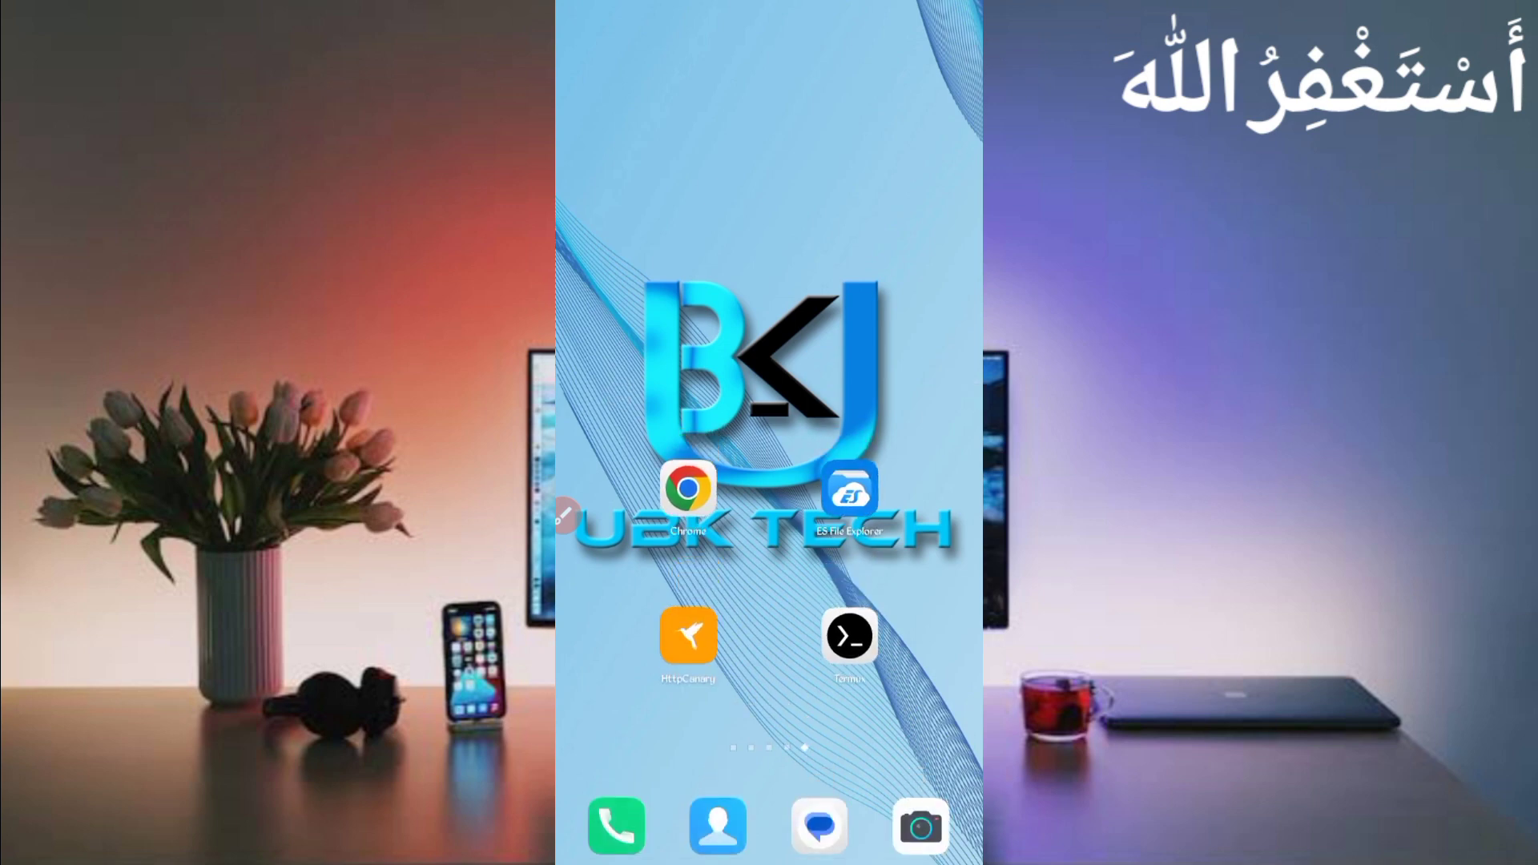
{"action": "left_click", "coordinate": [688, 489]}
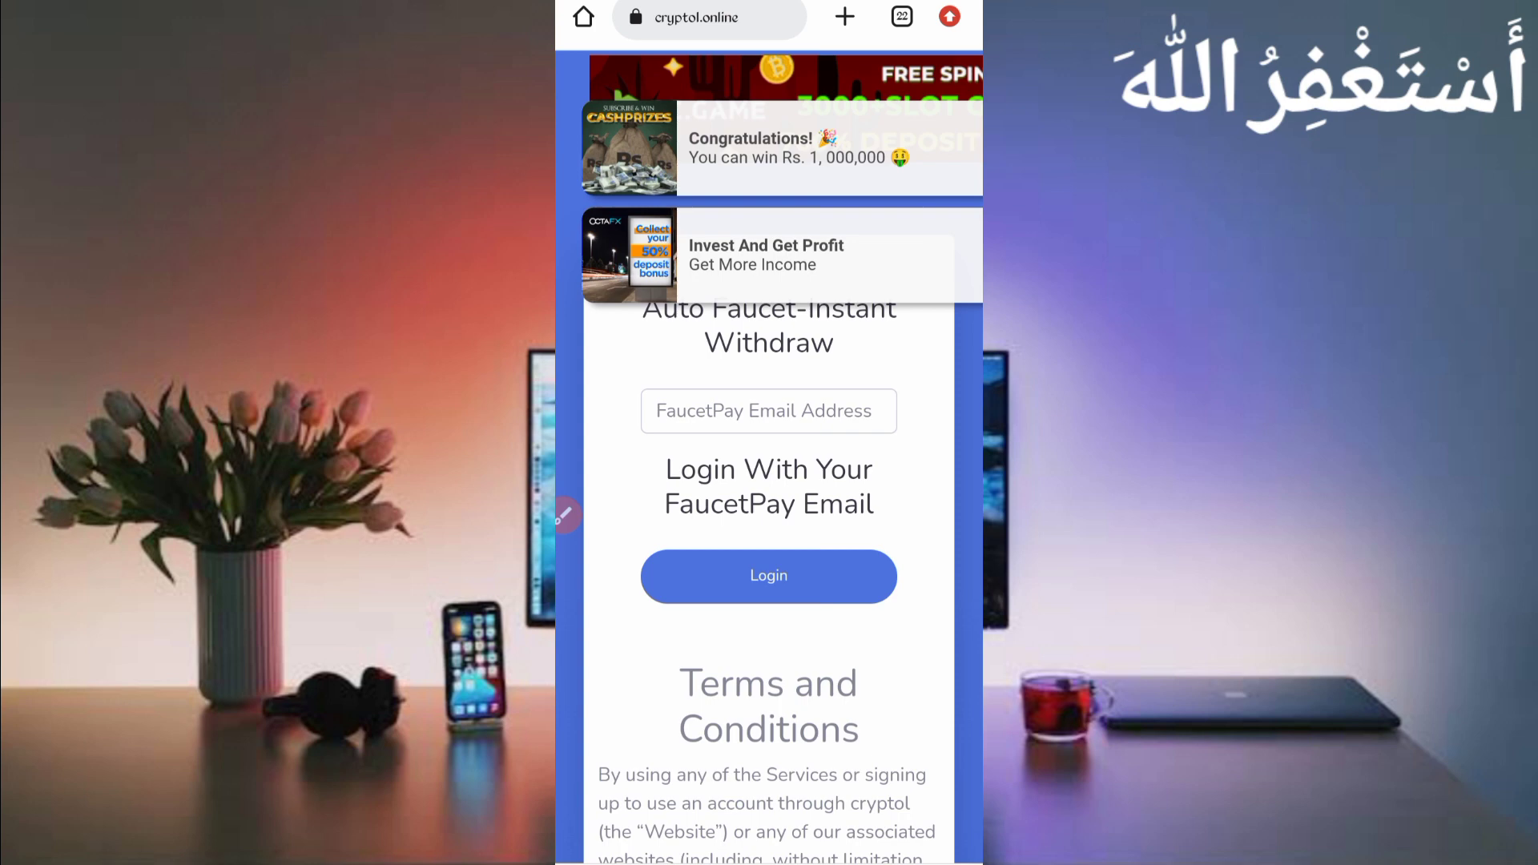
{"action": "left_click_drag", "start_coordinate": [625, 397], "coordinate": [631, 415]}
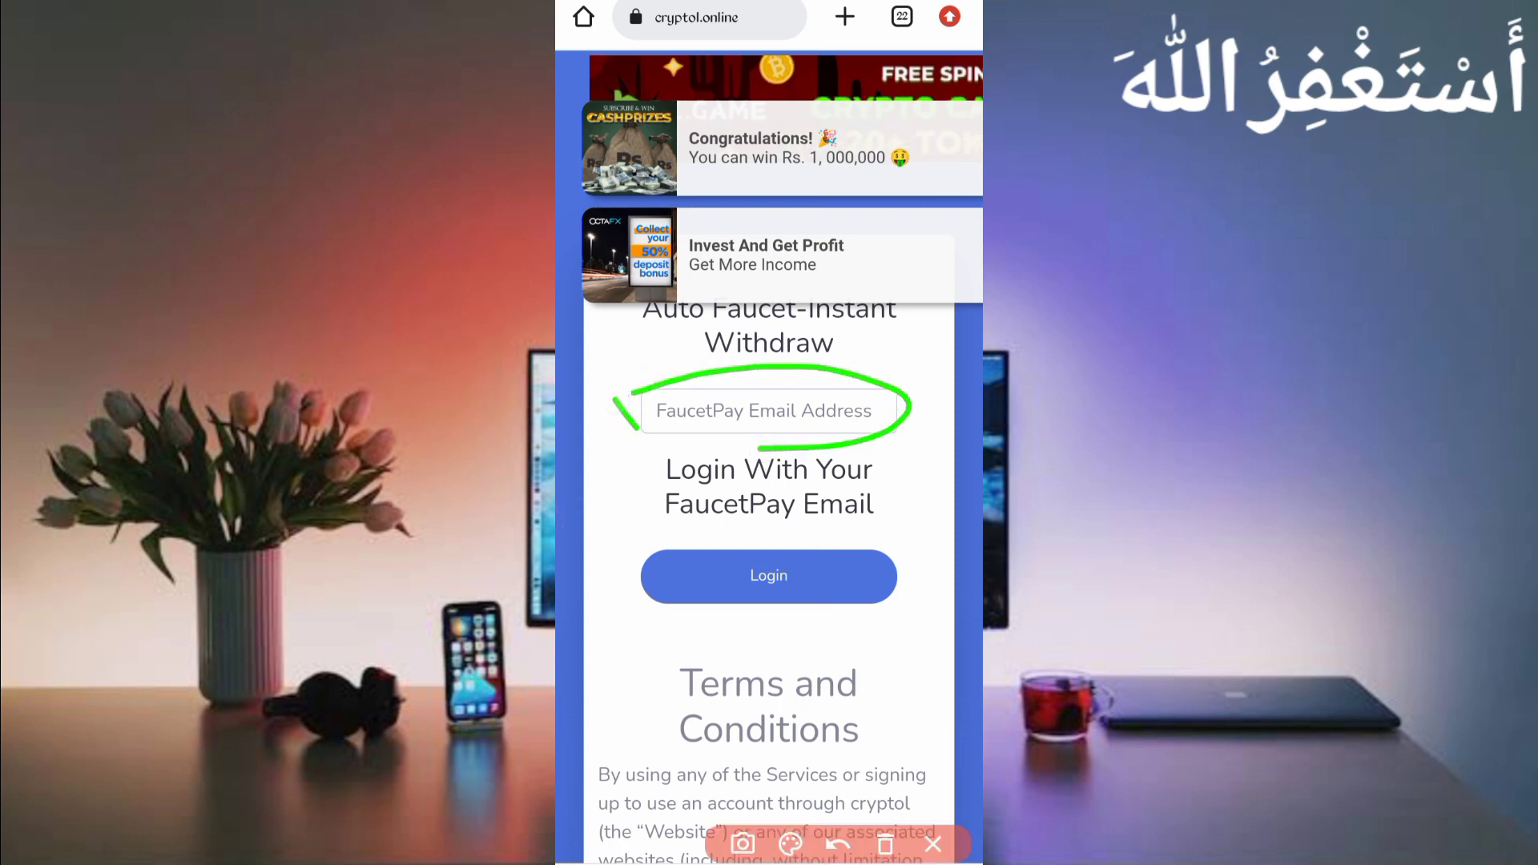
{"action": "left_click", "coordinate": [886, 845]}
{"action": "left_click", "coordinate": [933, 844]}
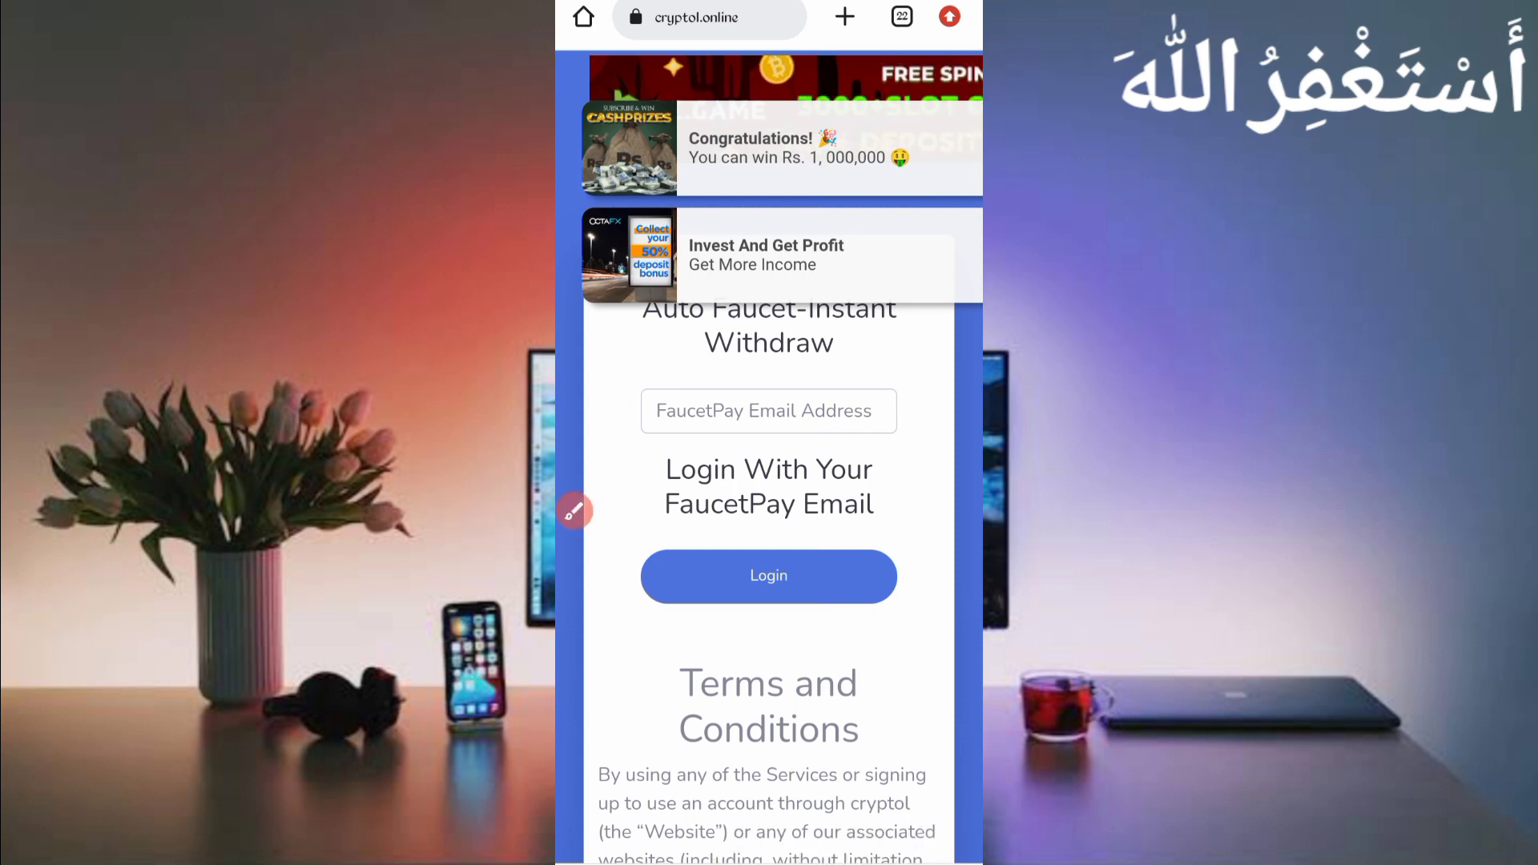
{"action": "left_click", "coordinate": [684, 402]}
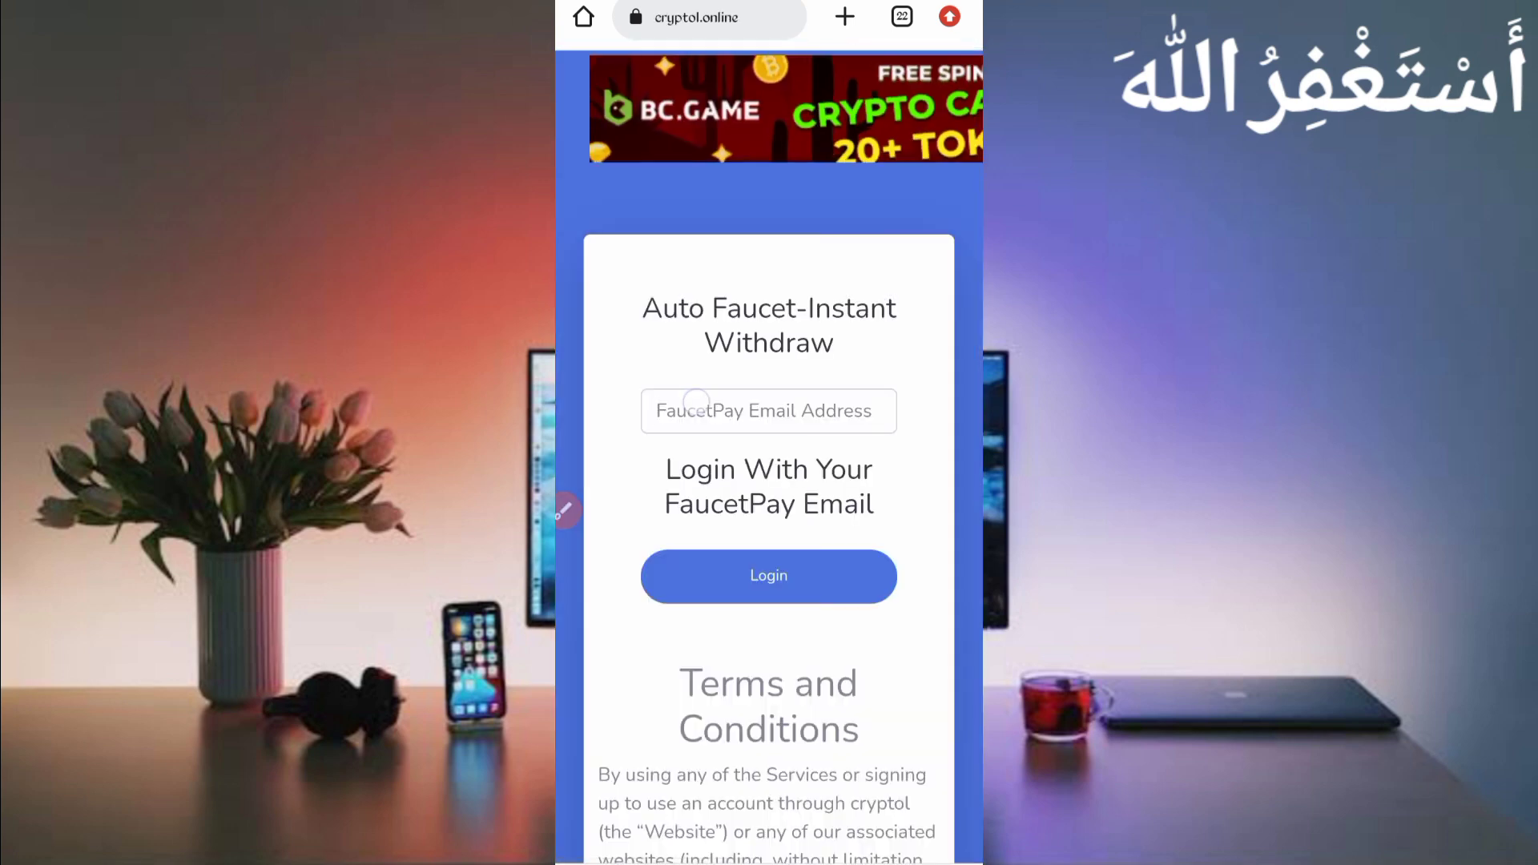
- Log in with the autofilled FaucetPay email and dismiss the success message to reach the dashboard
{"action": "left_click", "coordinate": [670, 833]}
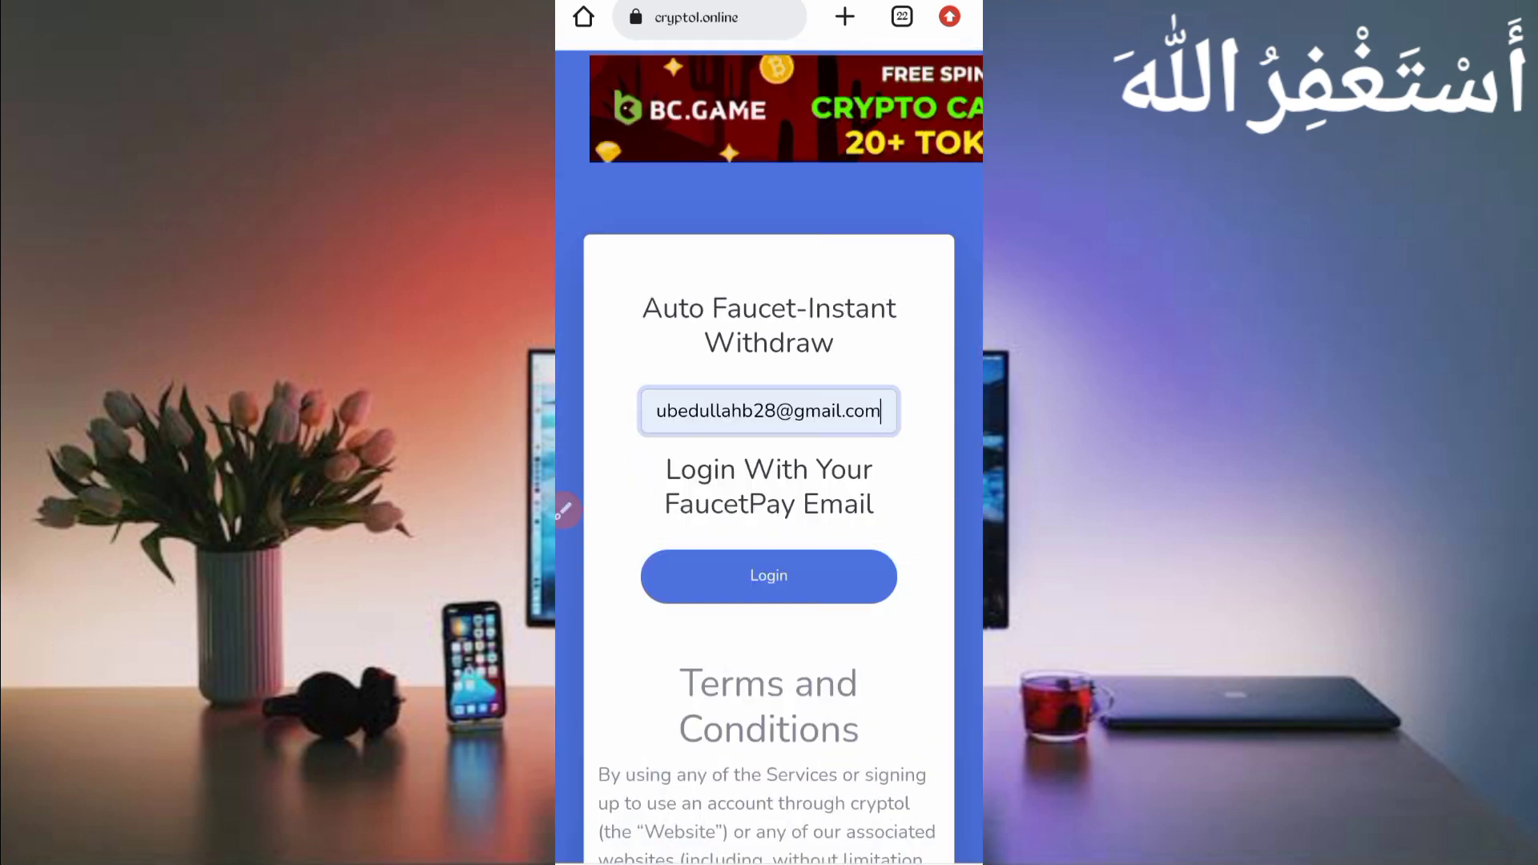
{"action": "left_click", "coordinate": [768, 576]}
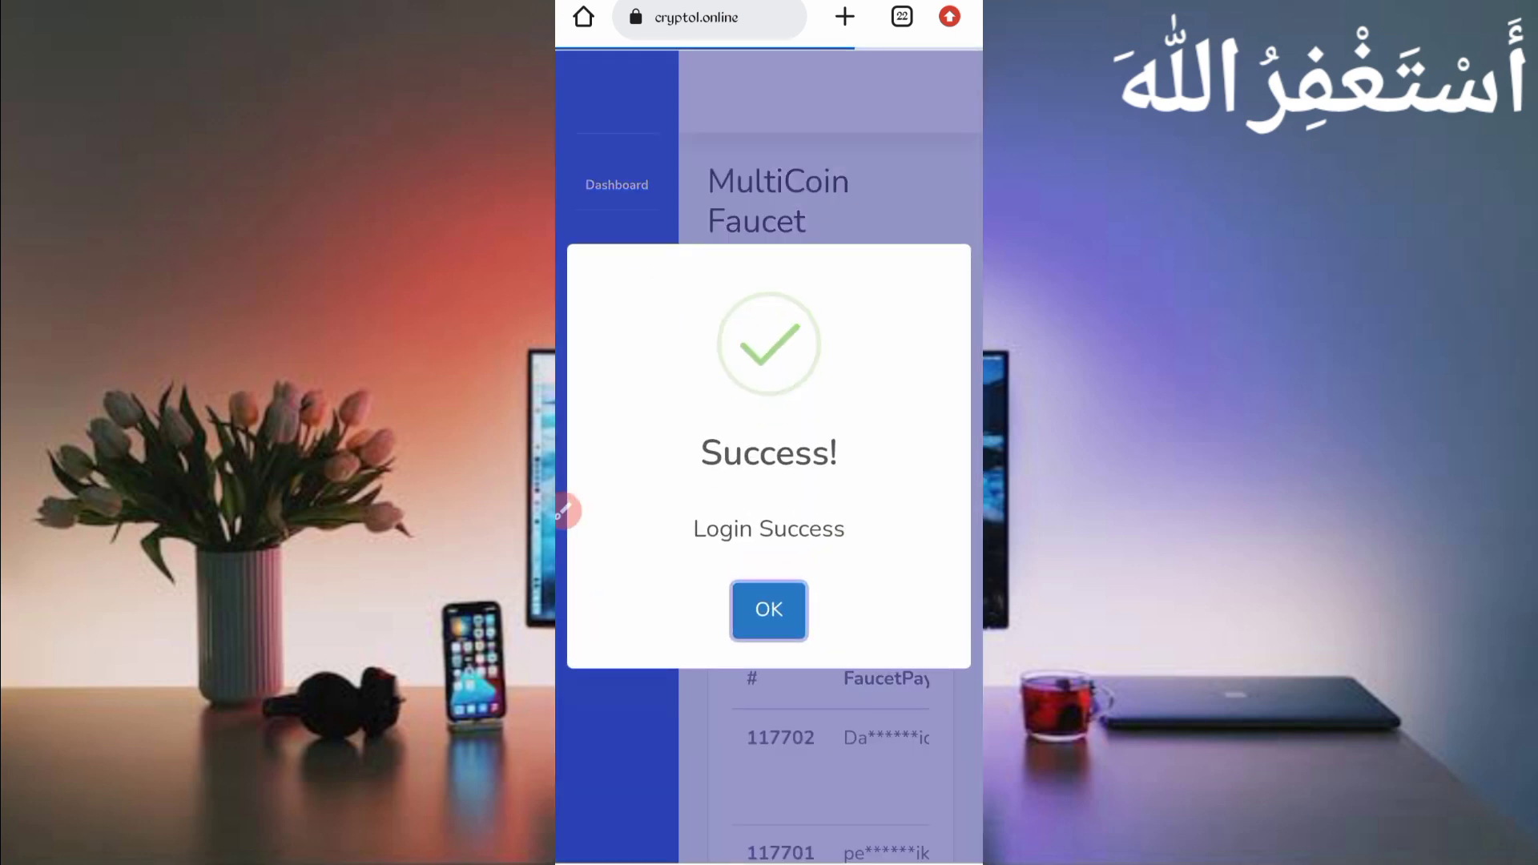
{"action": "left_click", "coordinate": [768, 609]}
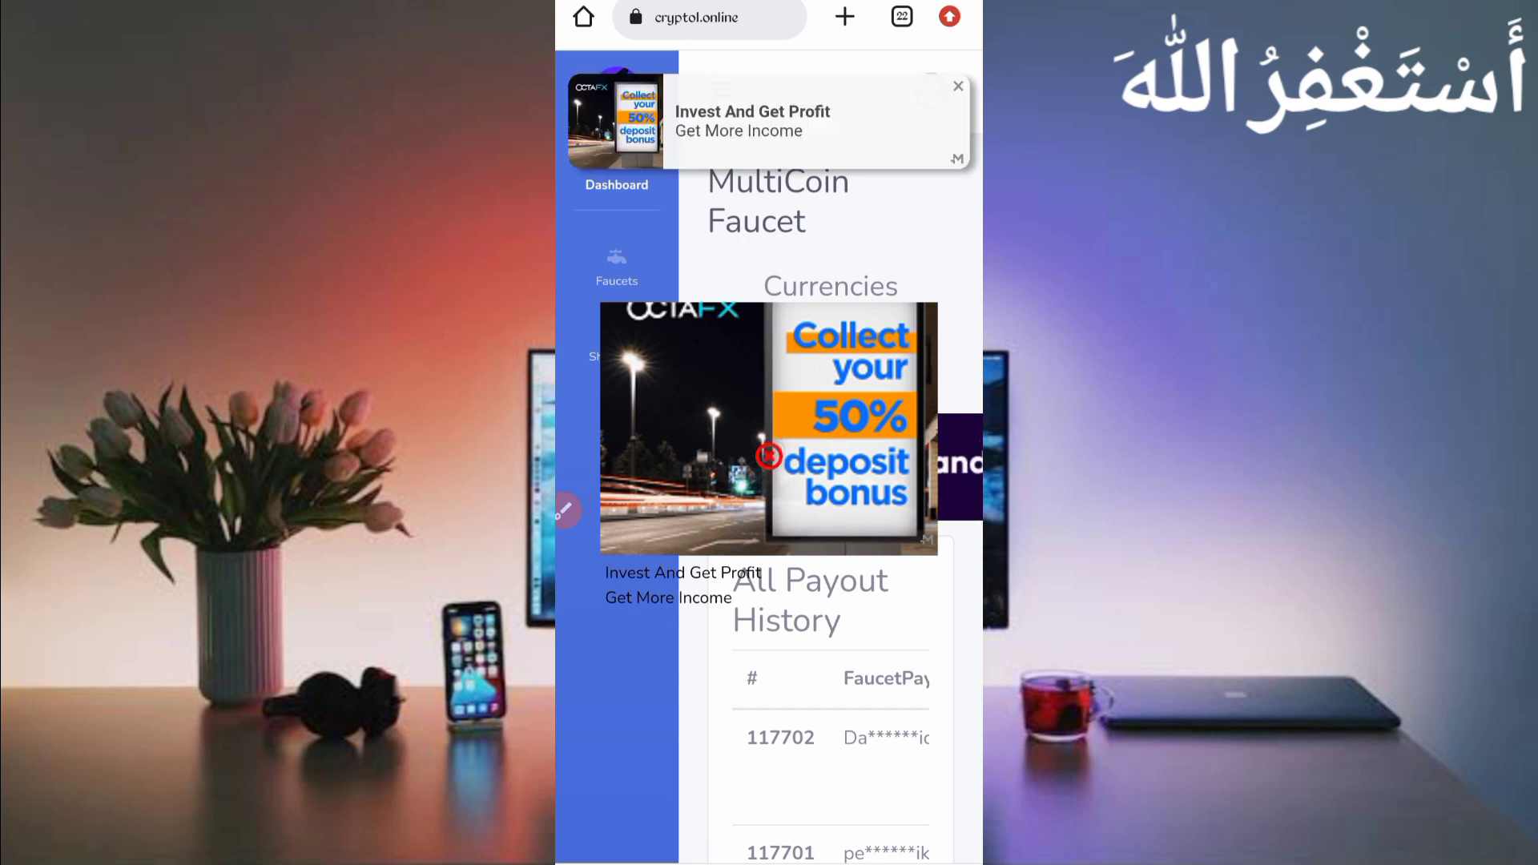
- Switch from the tab overview to the FaucetPay User Dashboard tab
{"action": "left_click", "coordinate": [901, 16]}
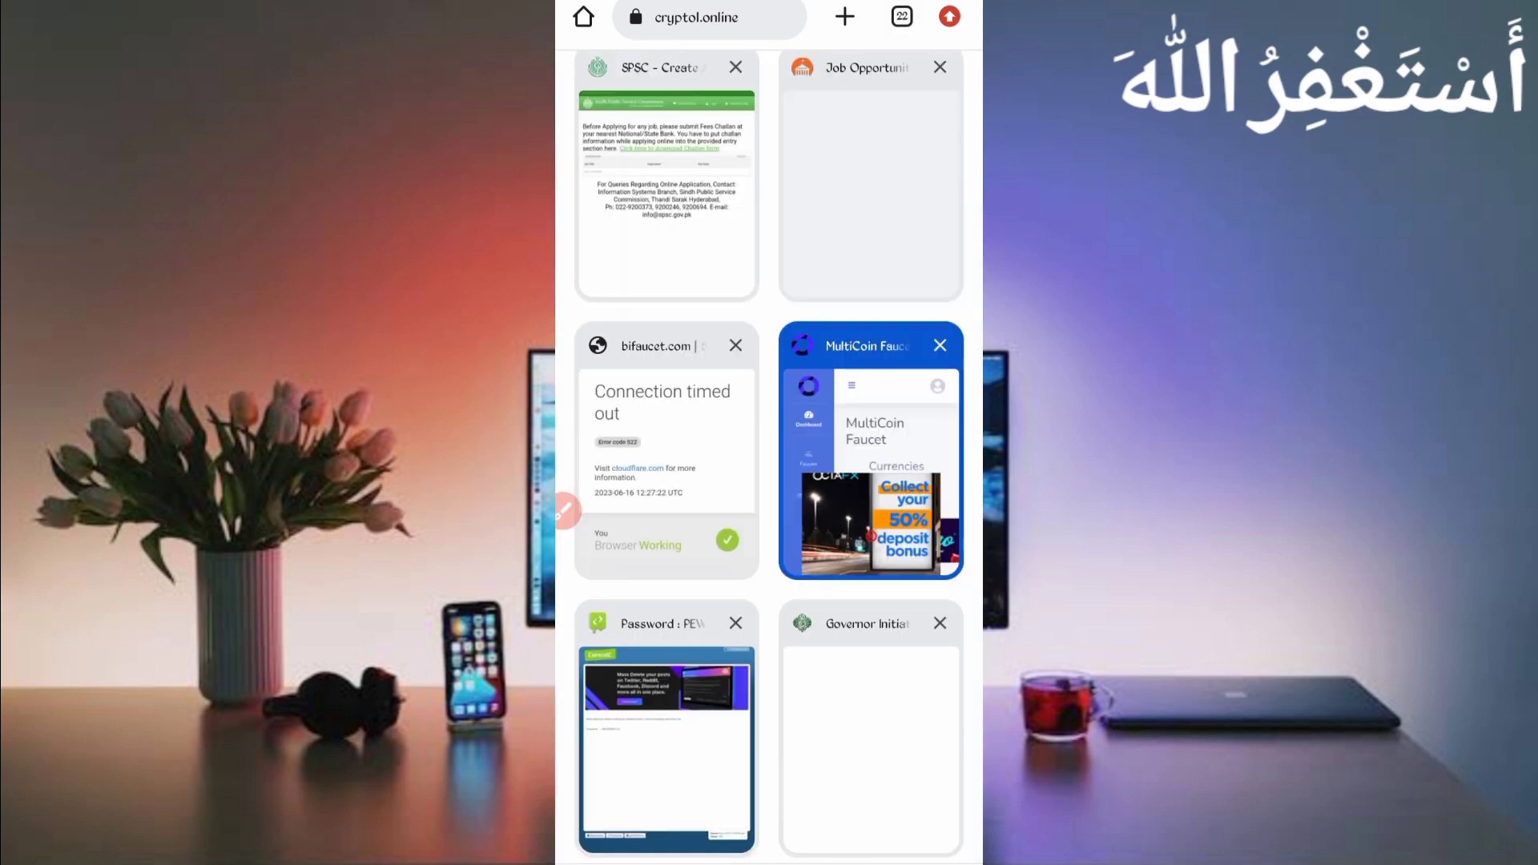
{"action": "scroll", "coordinate": [770, 481], "scroll_direction": "up", "scroll_amount": 5}
{"action": "scroll", "coordinate": [770, 482], "scroll_direction": "up", "scroll_amount": 5}
{"action": "scroll", "coordinate": [769, 481], "scroll_direction": "up", "scroll_amount": 5}
{"action": "scroll", "coordinate": [769, 481], "scroll_direction": "down", "scroll_amount": 5}
{"action": "left_click", "coordinate": [871, 541]}
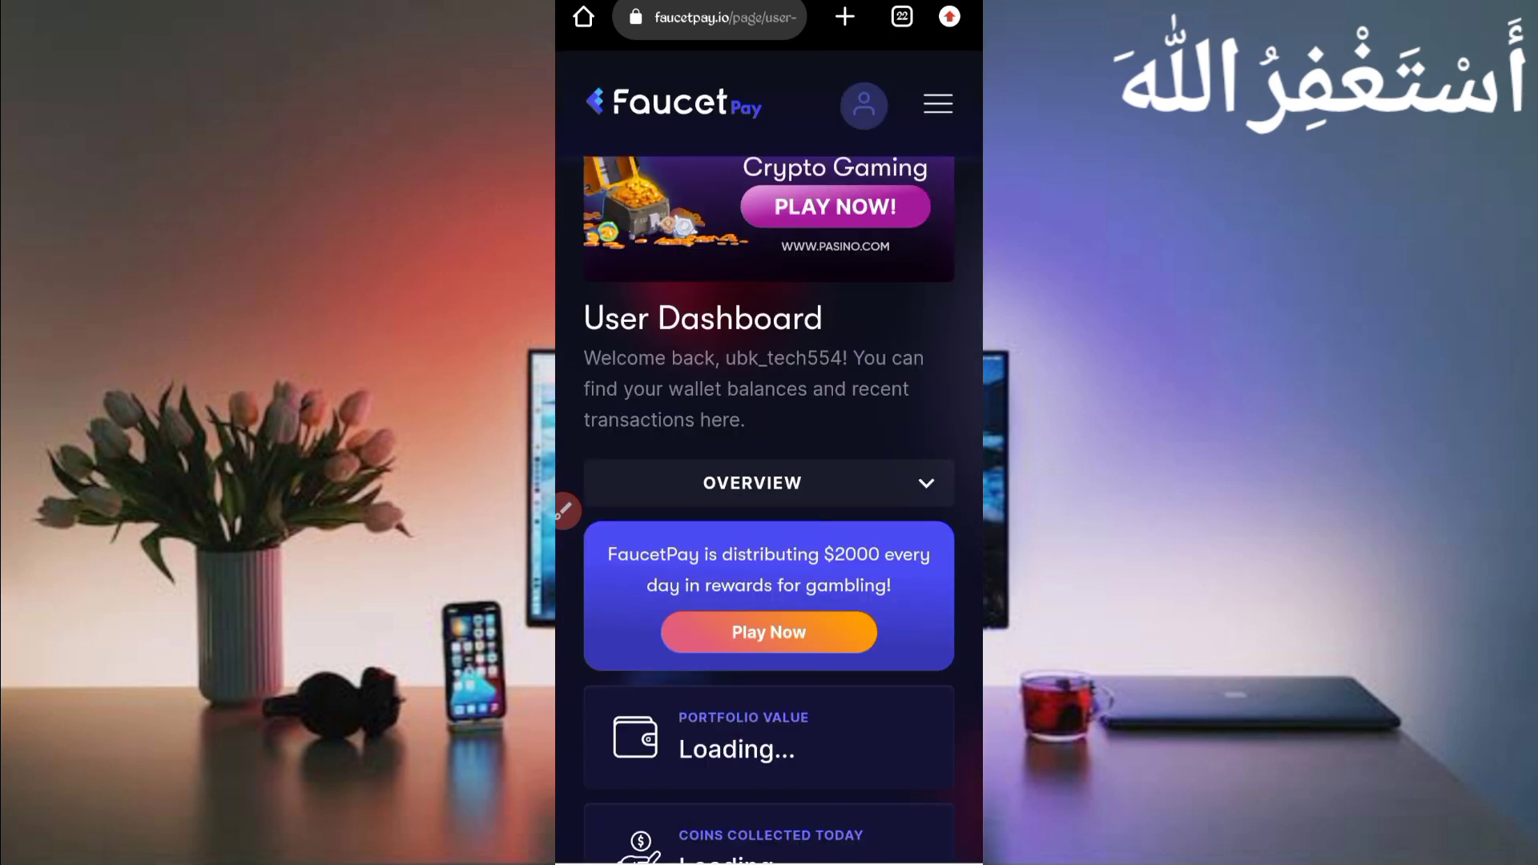
{"action": "scroll", "coordinate": [770, 481], "scroll_direction": "down", "scroll_amount": 5}
{"action": "scroll", "coordinate": [769, 480], "scroll_direction": "down", "scroll_amount": 5}
{"action": "scroll", "coordinate": [768, 481], "scroll_direction": "down", "scroll_amount": 5}
{"action": "scroll", "coordinate": [769, 481], "scroll_direction": "down", "scroll_amount": 5}
{"action": "scroll", "coordinate": [769, 481], "scroll_direction": "down", "scroll_amount": 1}
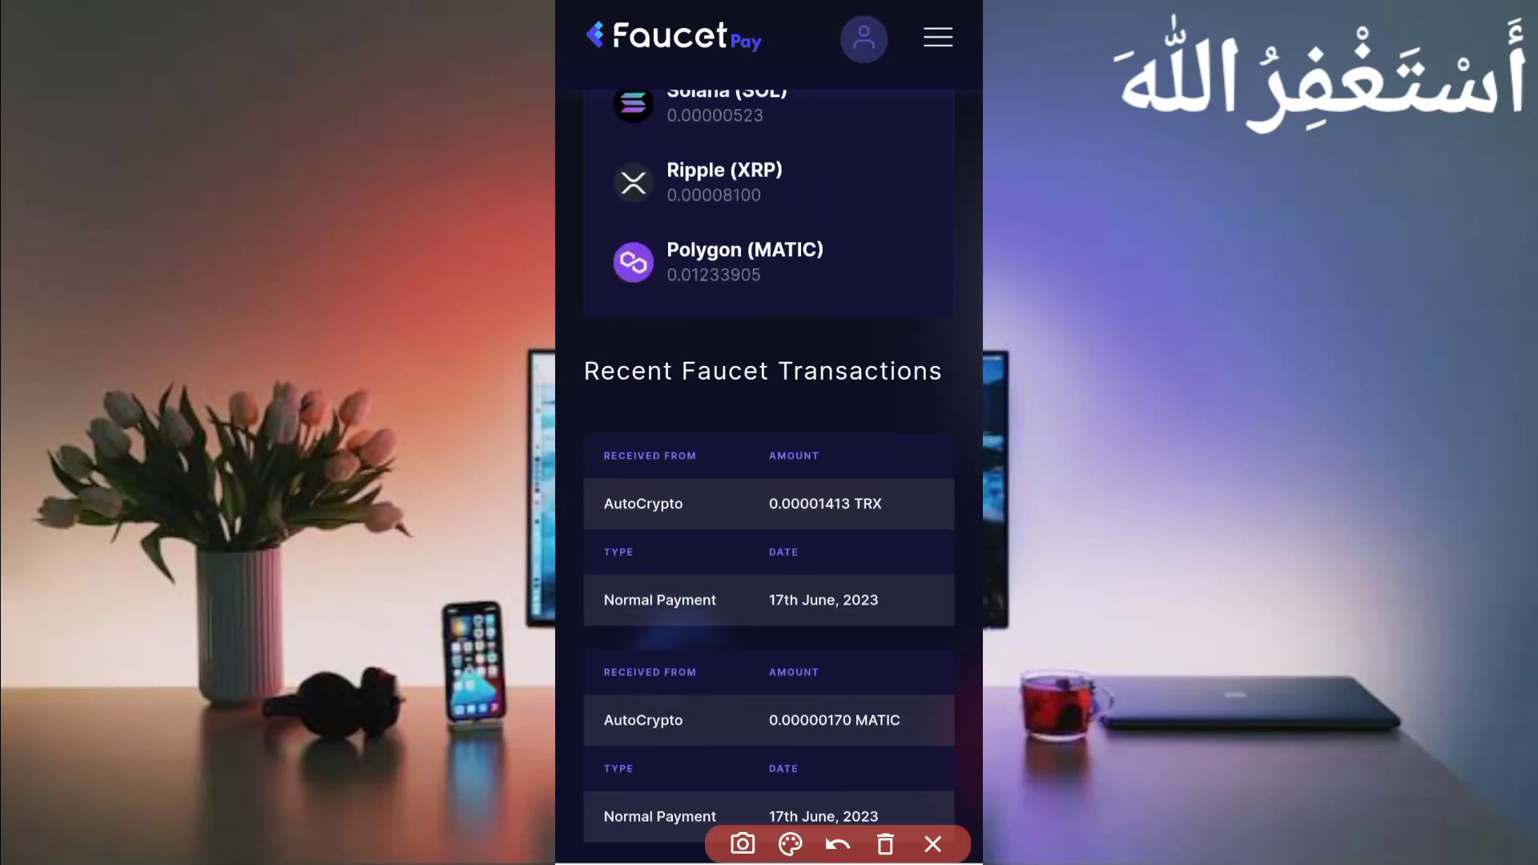
{"action": "left_click_drag", "start_coordinate": [601, 469], "coordinate": [584, 474]}
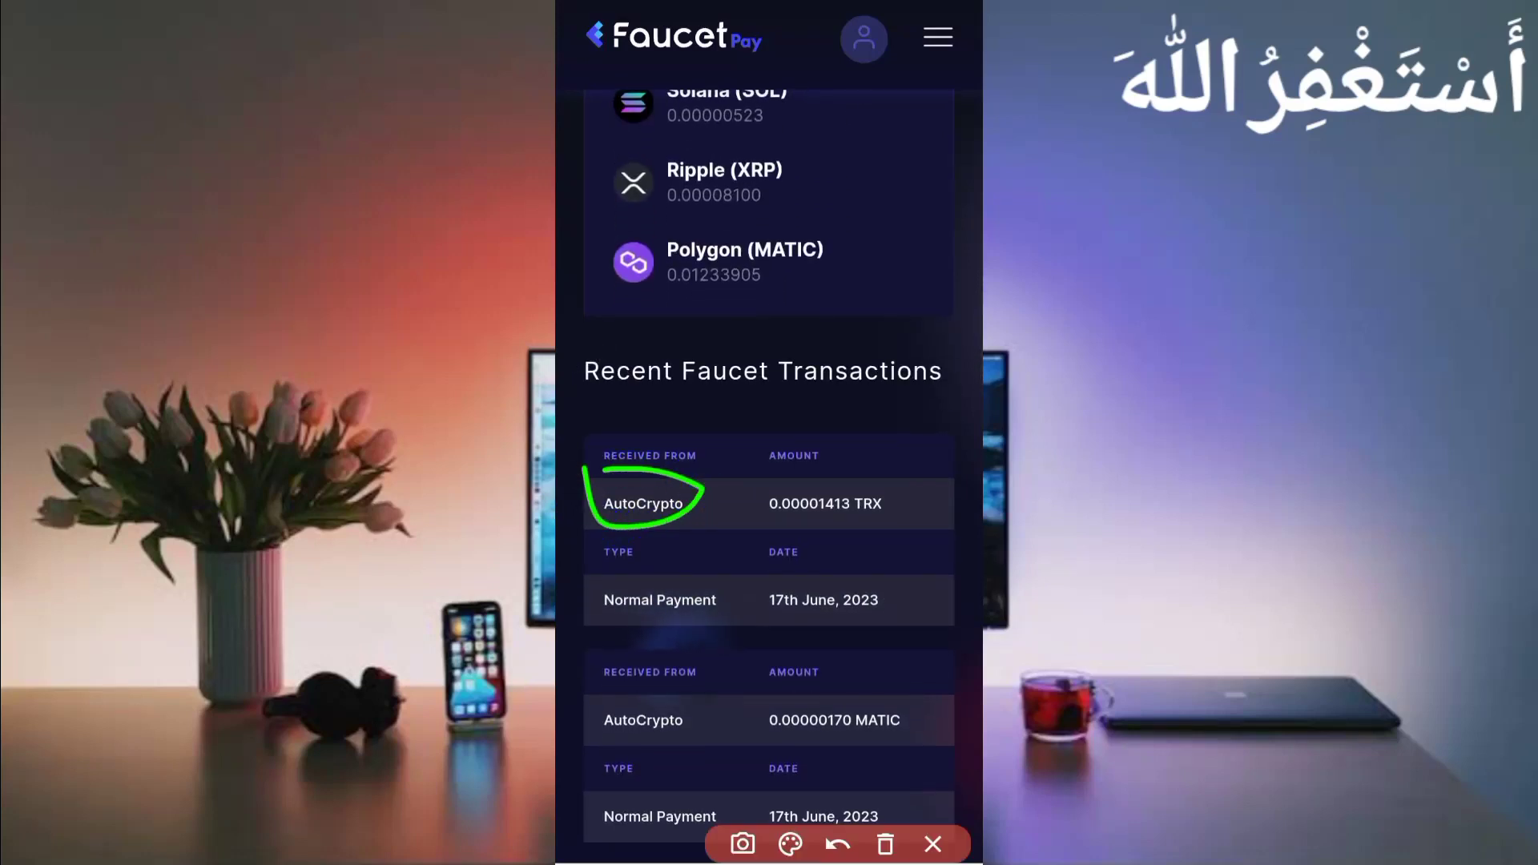
{"action": "left_click_drag", "start_coordinate": [799, 463], "coordinate": [823, 445]}
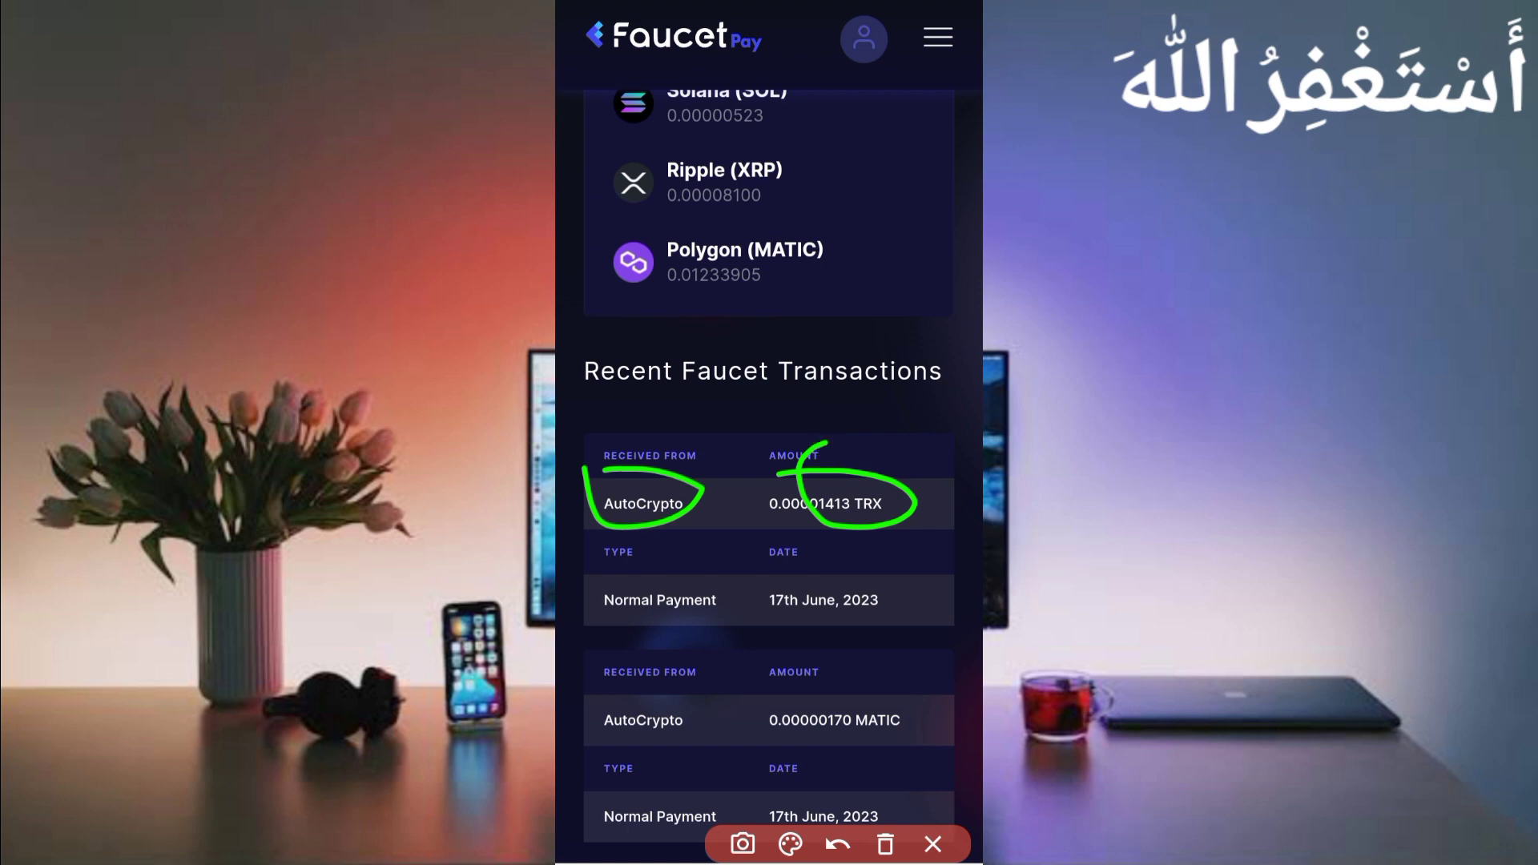
{"action": "left_click_drag", "start_coordinate": [799, 697], "coordinate": [812, 691]}
{"action": "left_click_drag", "start_coordinate": [668, 669], "coordinate": [613, 658]}
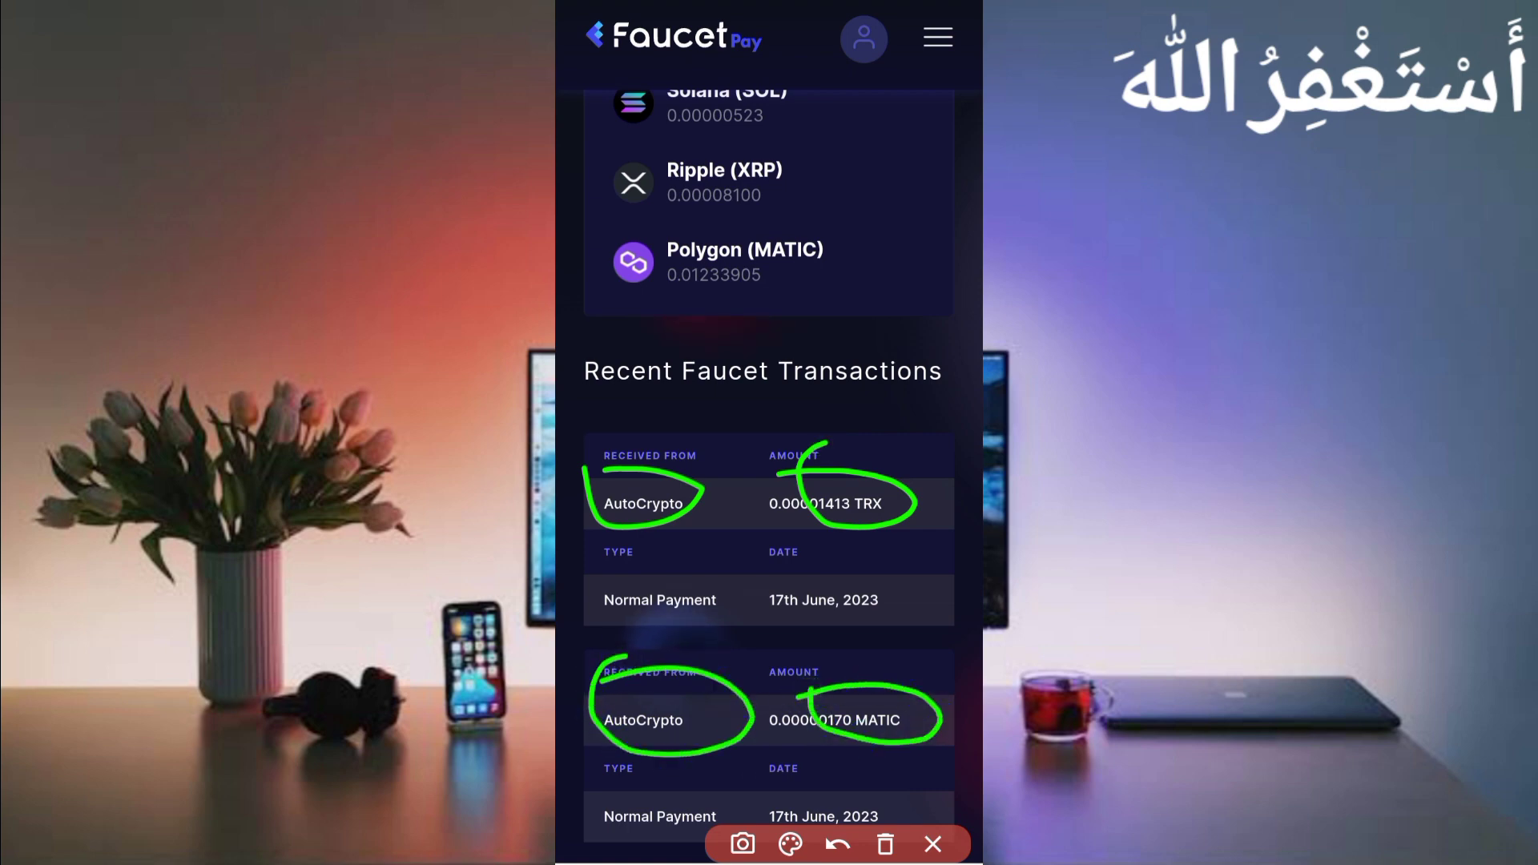
- Scroll to Recent Faucet Transactions listing AutoCrypto payouts in TRX and MATIC
{"action": "left_click", "coordinate": [877, 841]}
{"action": "left_click_drag", "start_coordinate": [827, 555], "coordinate": [665, 394]}
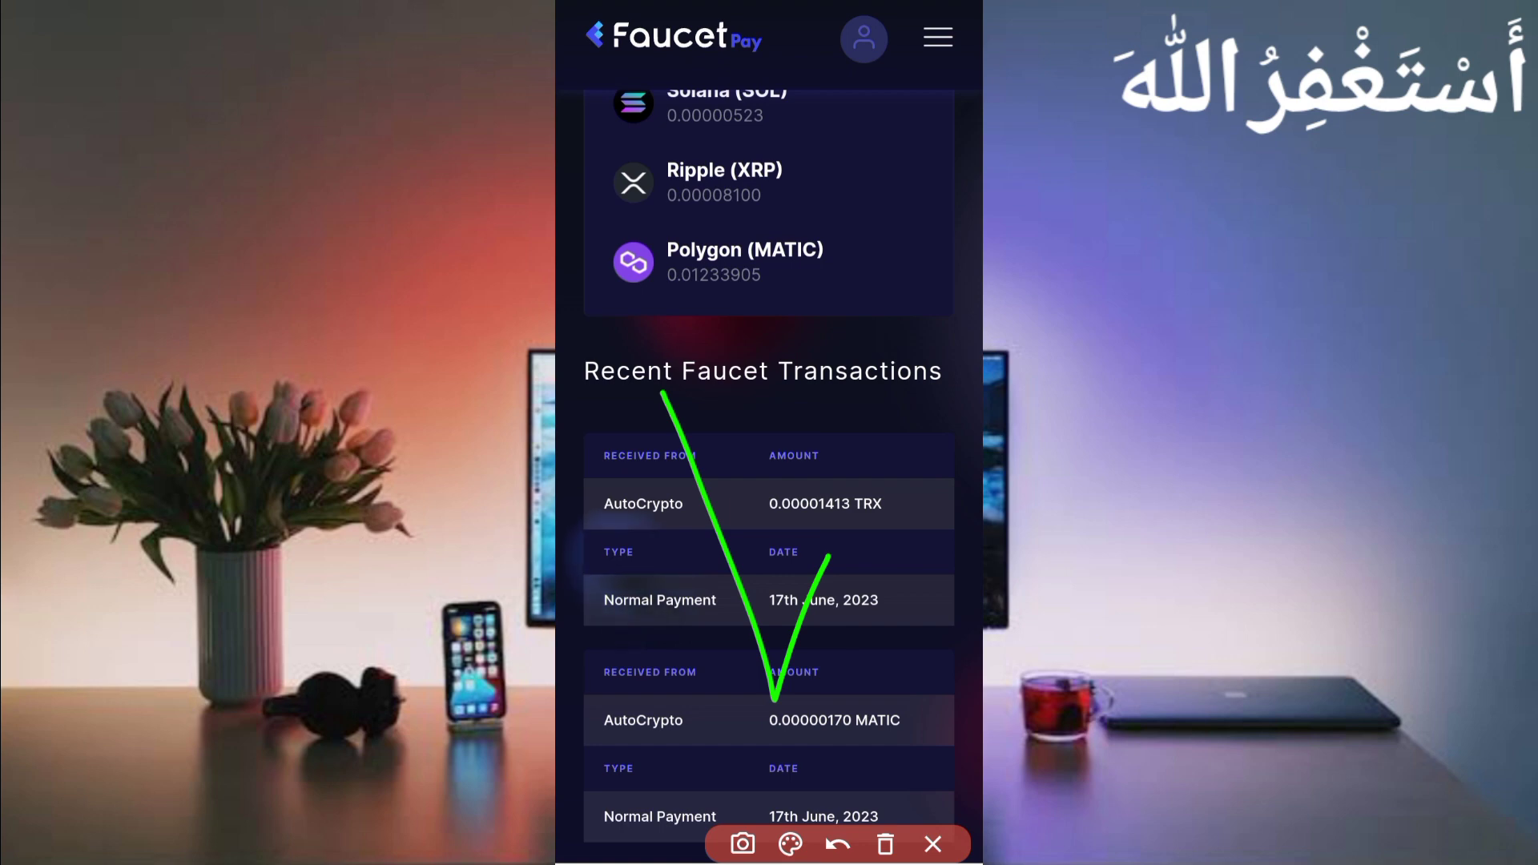
{"action": "left_click", "coordinate": [885, 844]}
{"action": "left_click", "coordinate": [932, 843]}
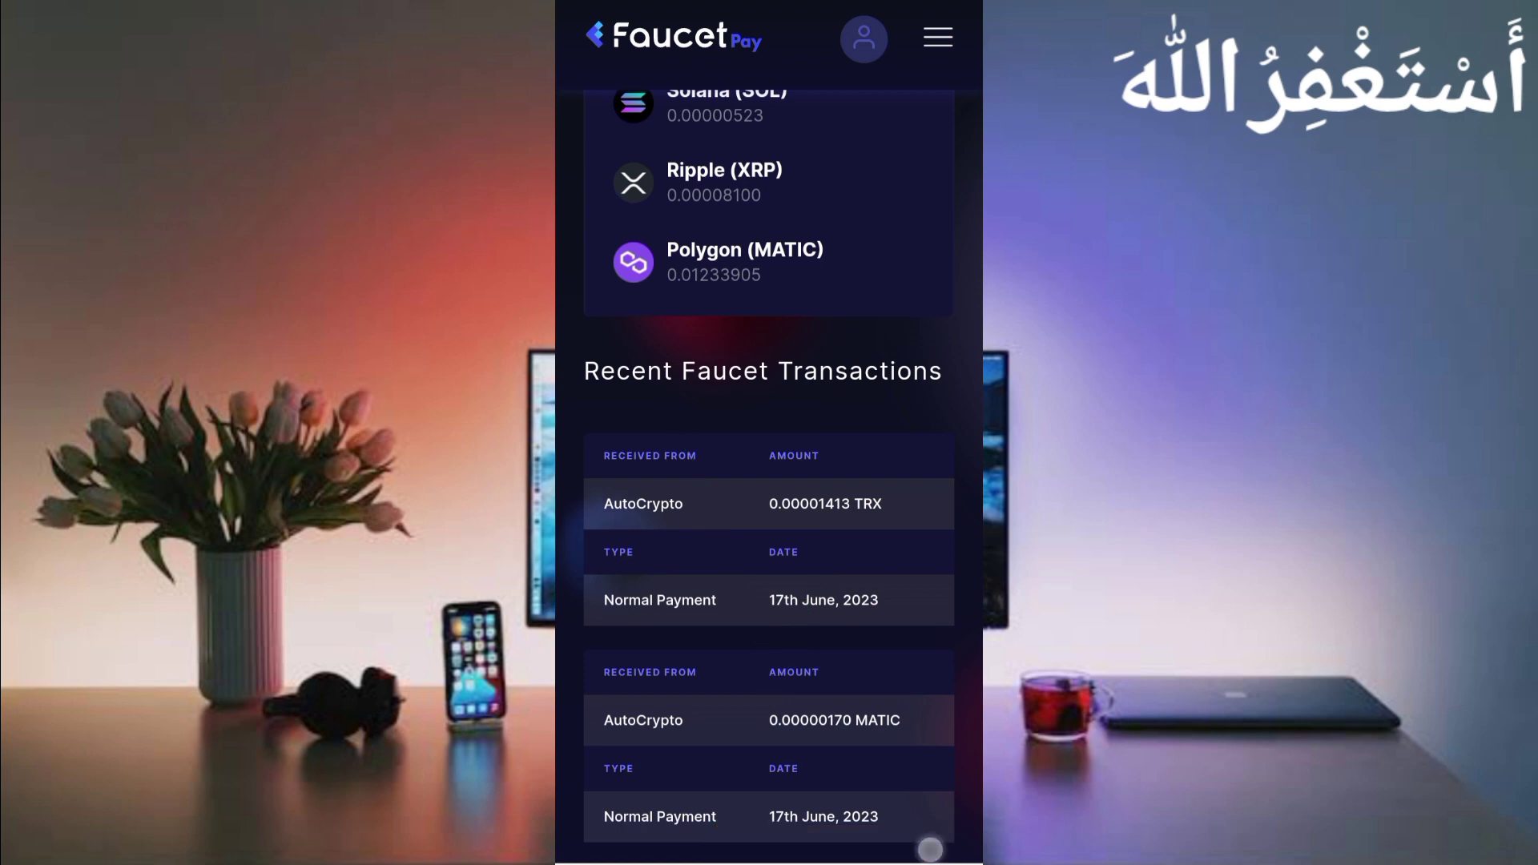
{"action": "scroll", "coordinate": [768, 480], "scroll_direction": "up", "scroll_amount": 8}
{"action": "scroll", "coordinate": [769, 482], "scroll_direction": "up", "scroll_amount": 8}
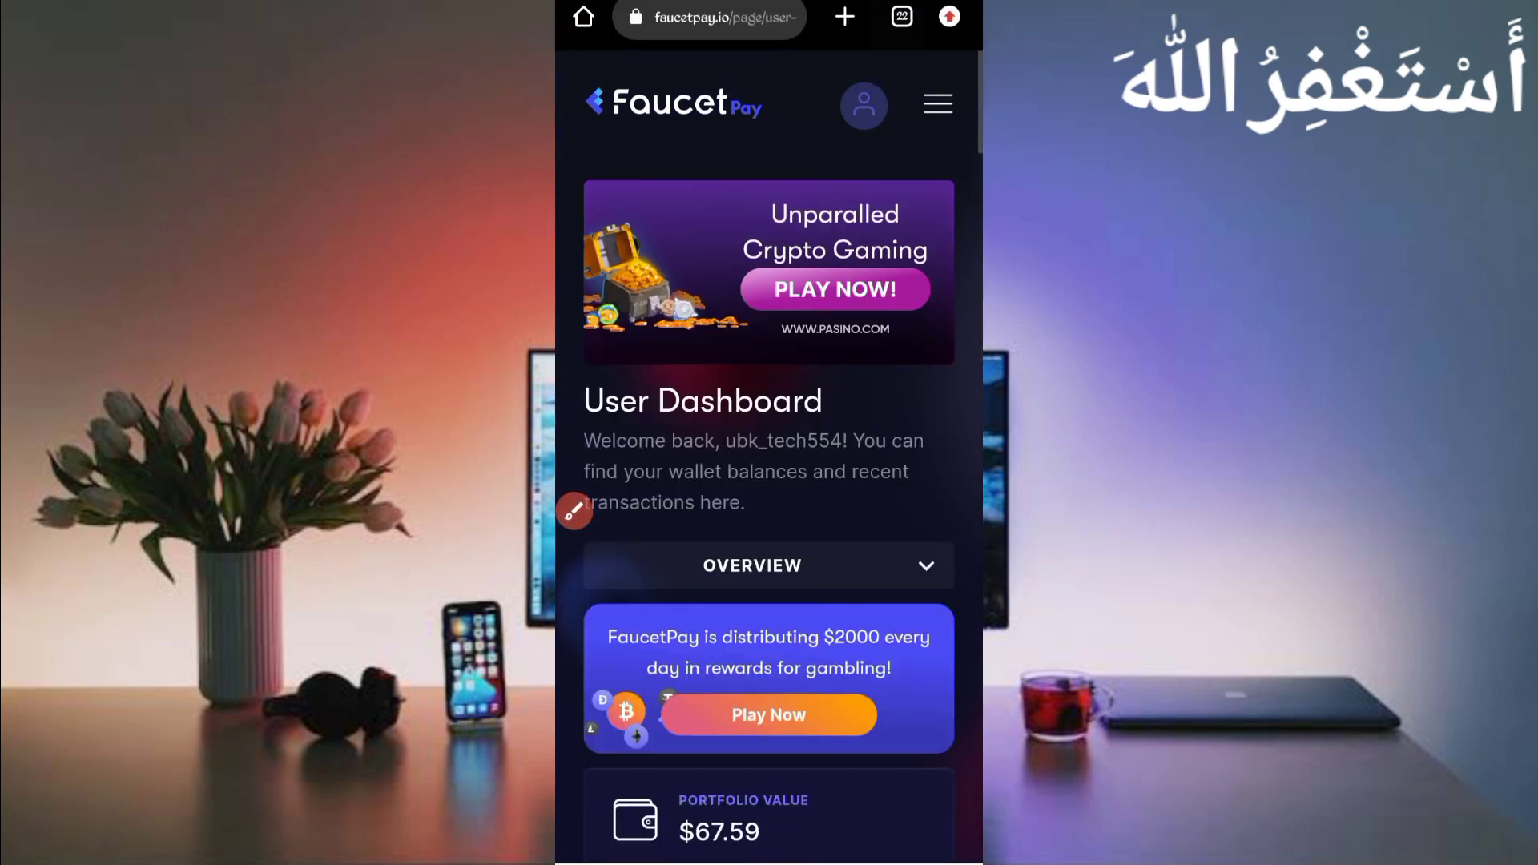
- Switch to the MultiCoin Faucet tab, show the Faucets list (Faucet TRX, Faucet MATIC) and close the Invest And Get Profit ad
{"action": "left_click", "coordinate": [902, 17]}
{"action": "scroll", "coordinate": [769, 481], "scroll_direction": "up", "scroll_amount": 5}
{"action": "scroll", "coordinate": [769, 481], "scroll_direction": "down", "scroll_amount": 3}
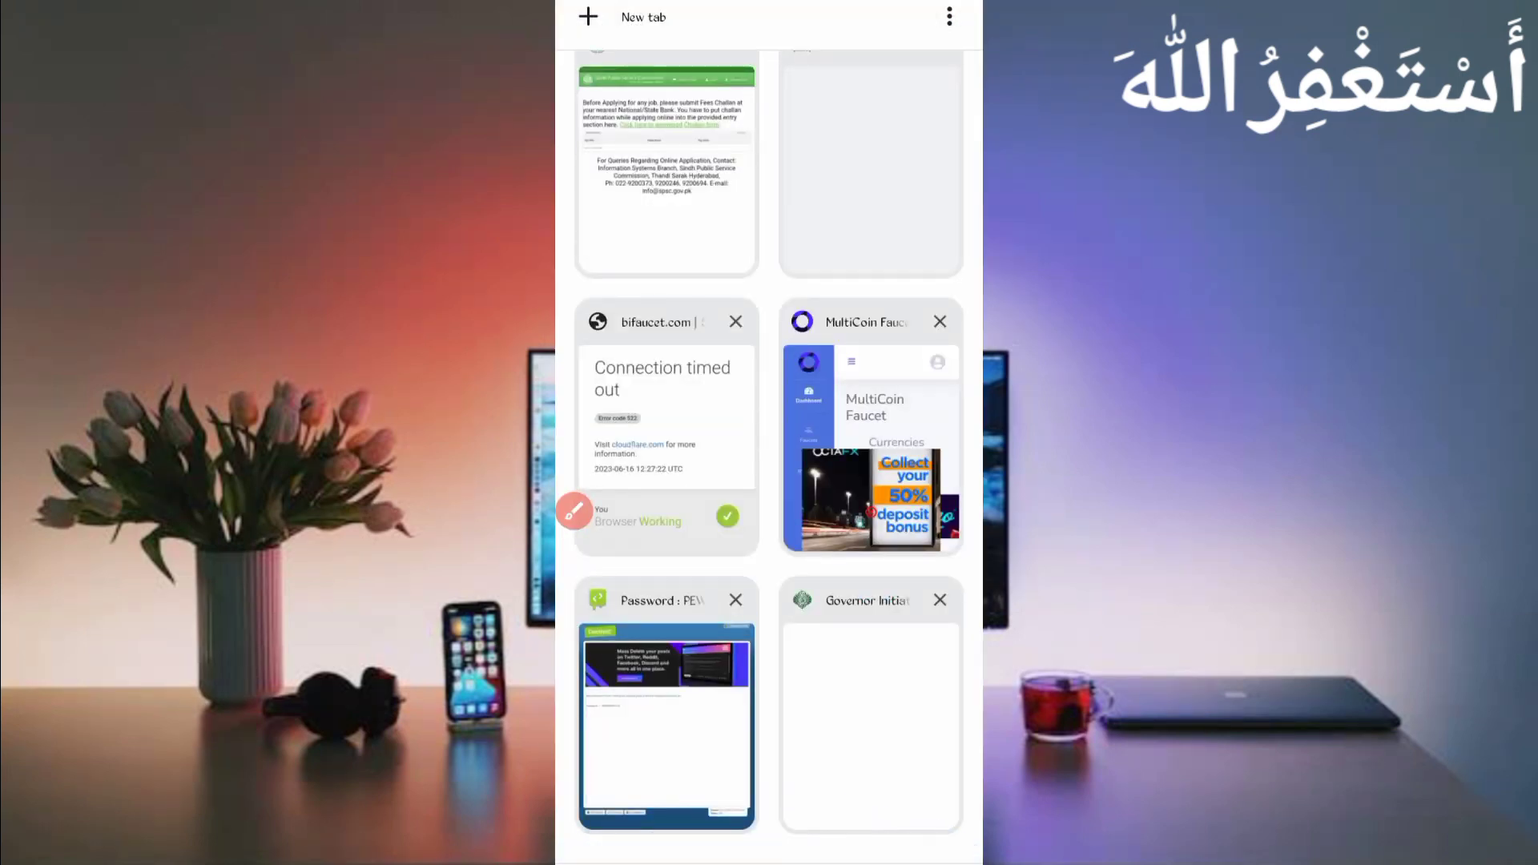
{"action": "left_click", "coordinate": [871, 434]}
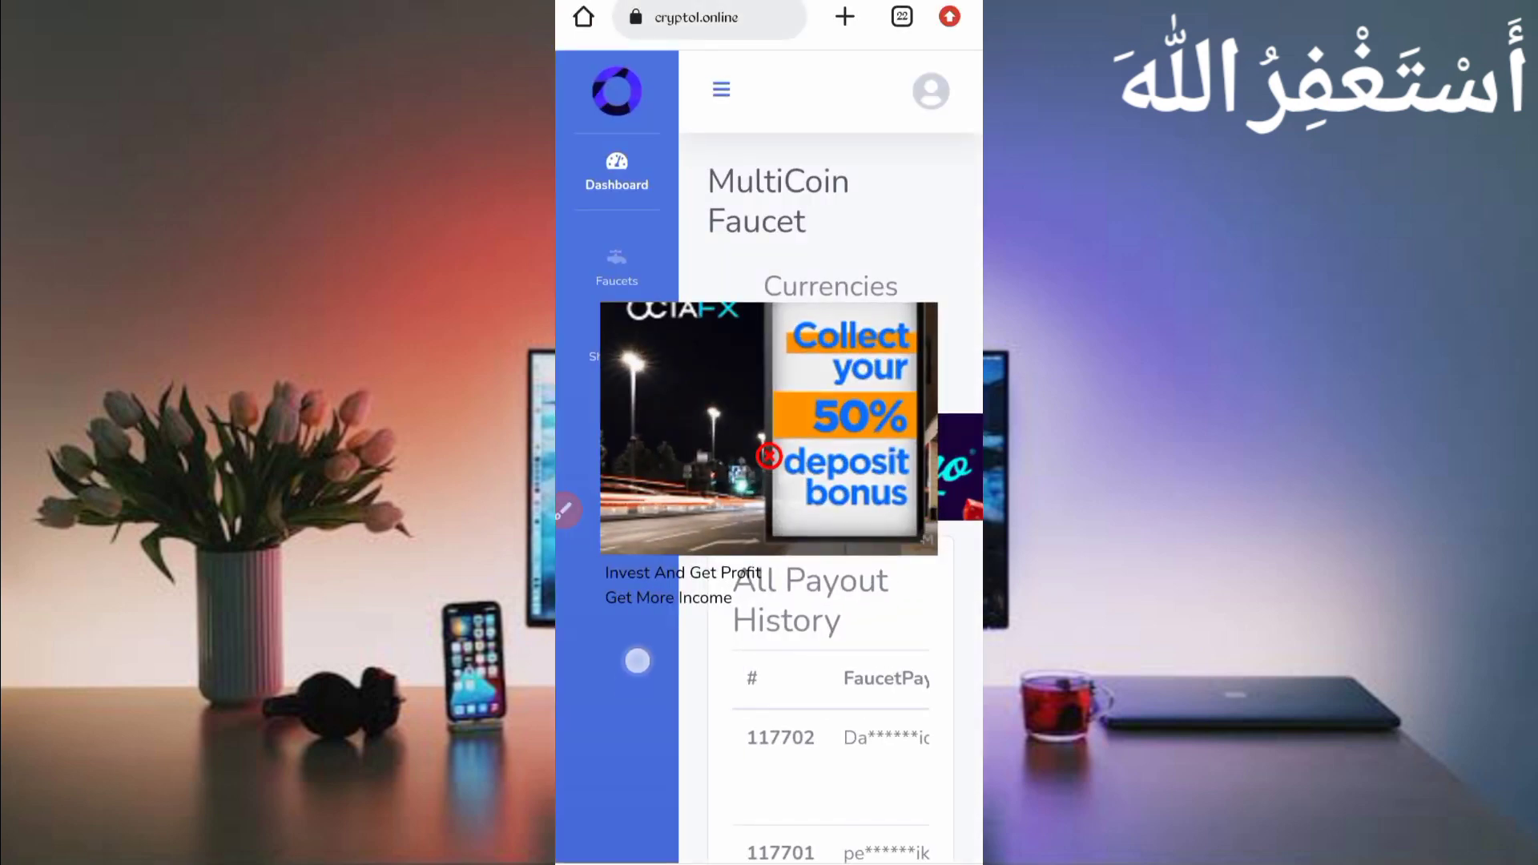
{"action": "scroll", "coordinate": [830, 482], "scroll_direction": "down", "scroll_amount": 3}
{"action": "left_click", "coordinate": [612, 144]}
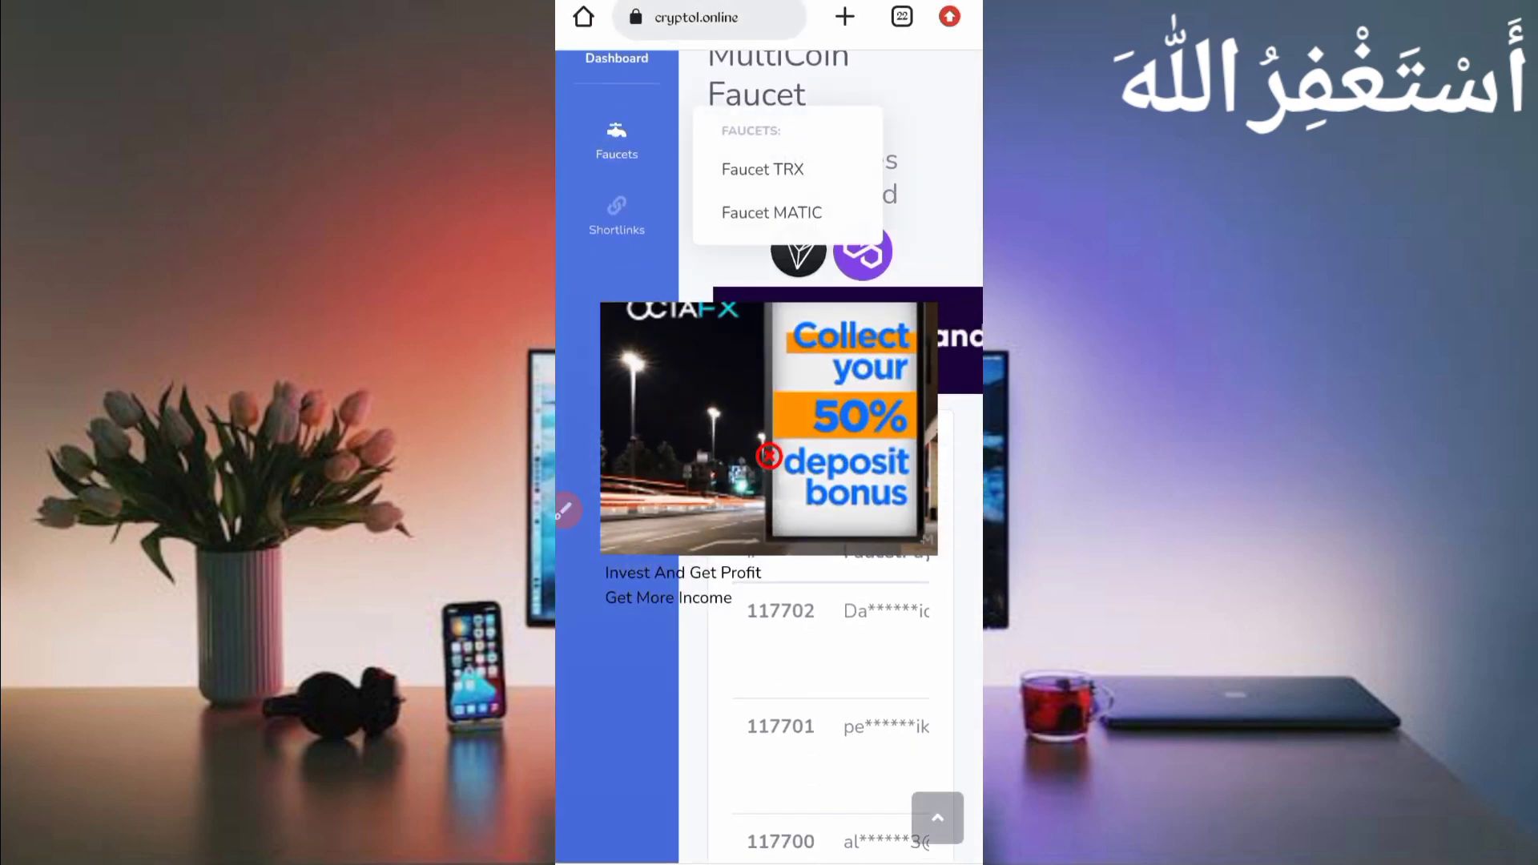
{"action": "left_click", "coordinate": [571, 507]}
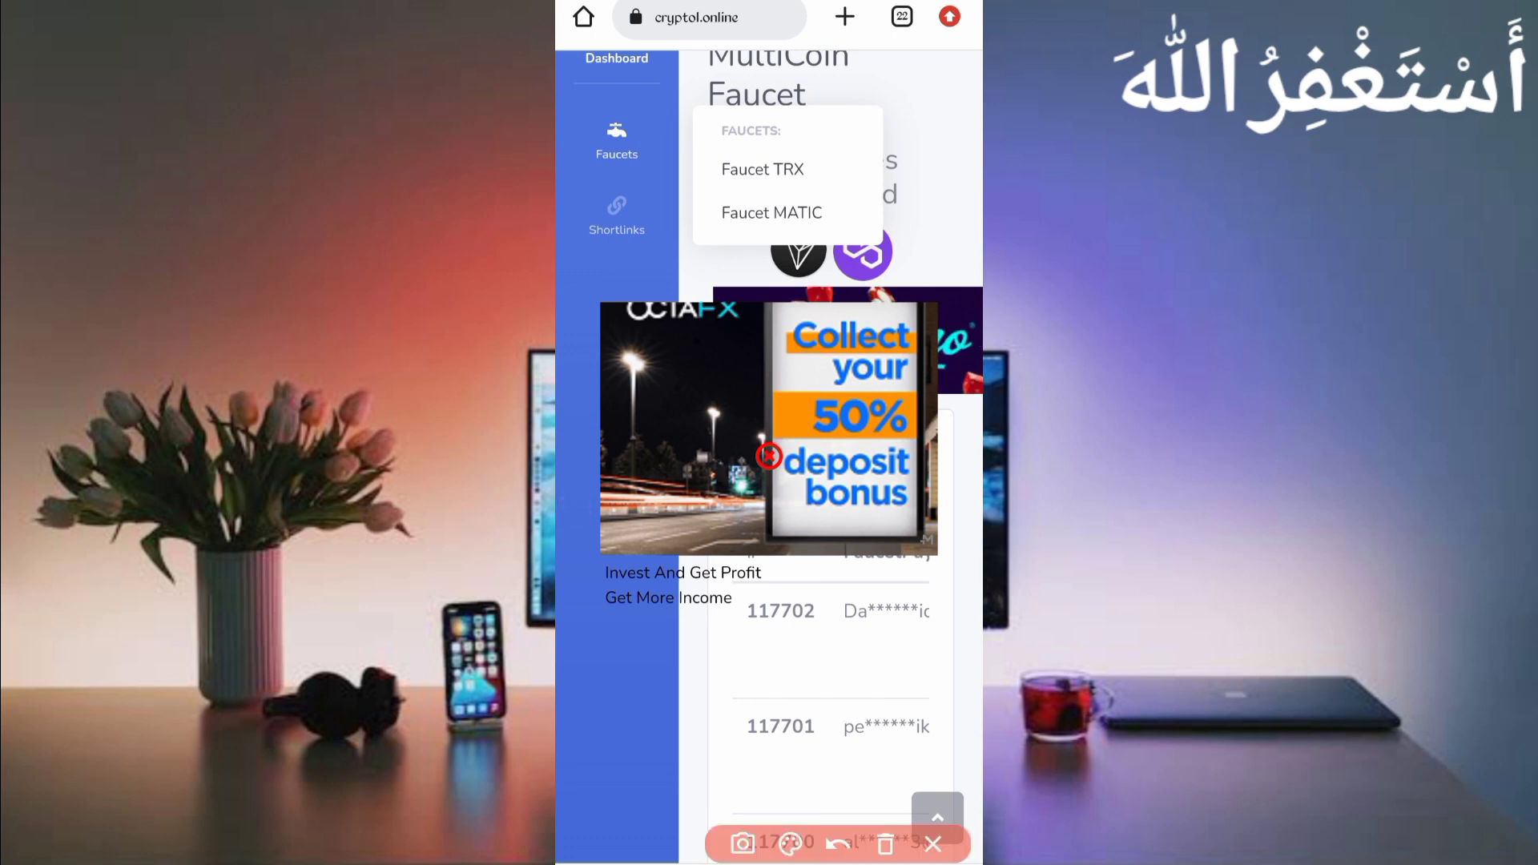
{"action": "mouse_move", "coordinate": [736, 153]}
{"action": "left_mouse_down"}
{"action": "mouse_move", "coordinate": [669, 98]}
{"action": "mouse_move", "coordinate": [762, 187]}
{"action": "left_mouse_up"}
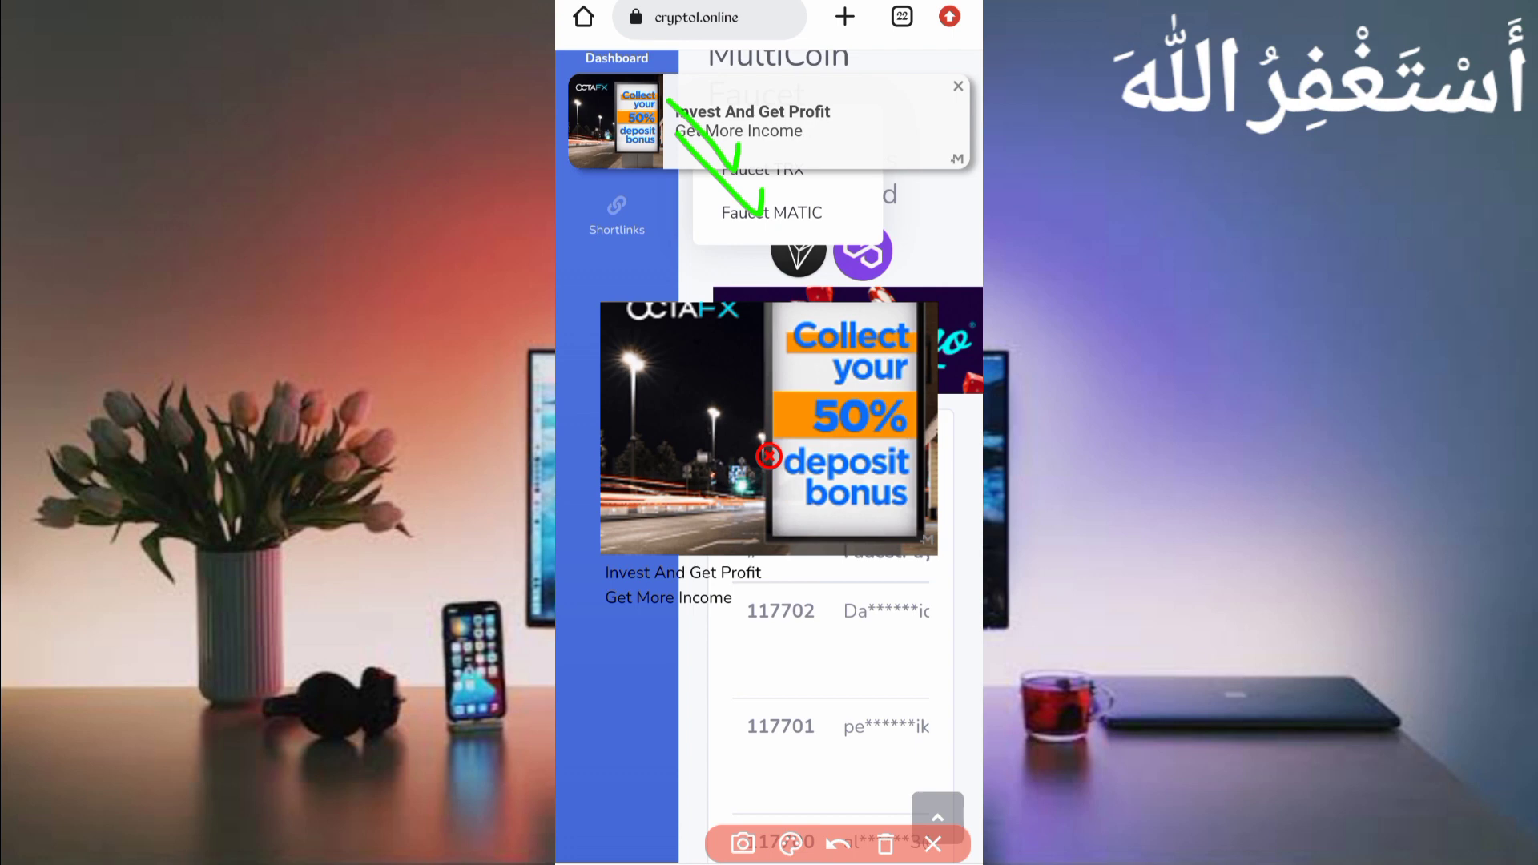
{"action": "left_click", "coordinate": [885, 844]}
{"action": "left_click", "coordinate": [933, 844]}
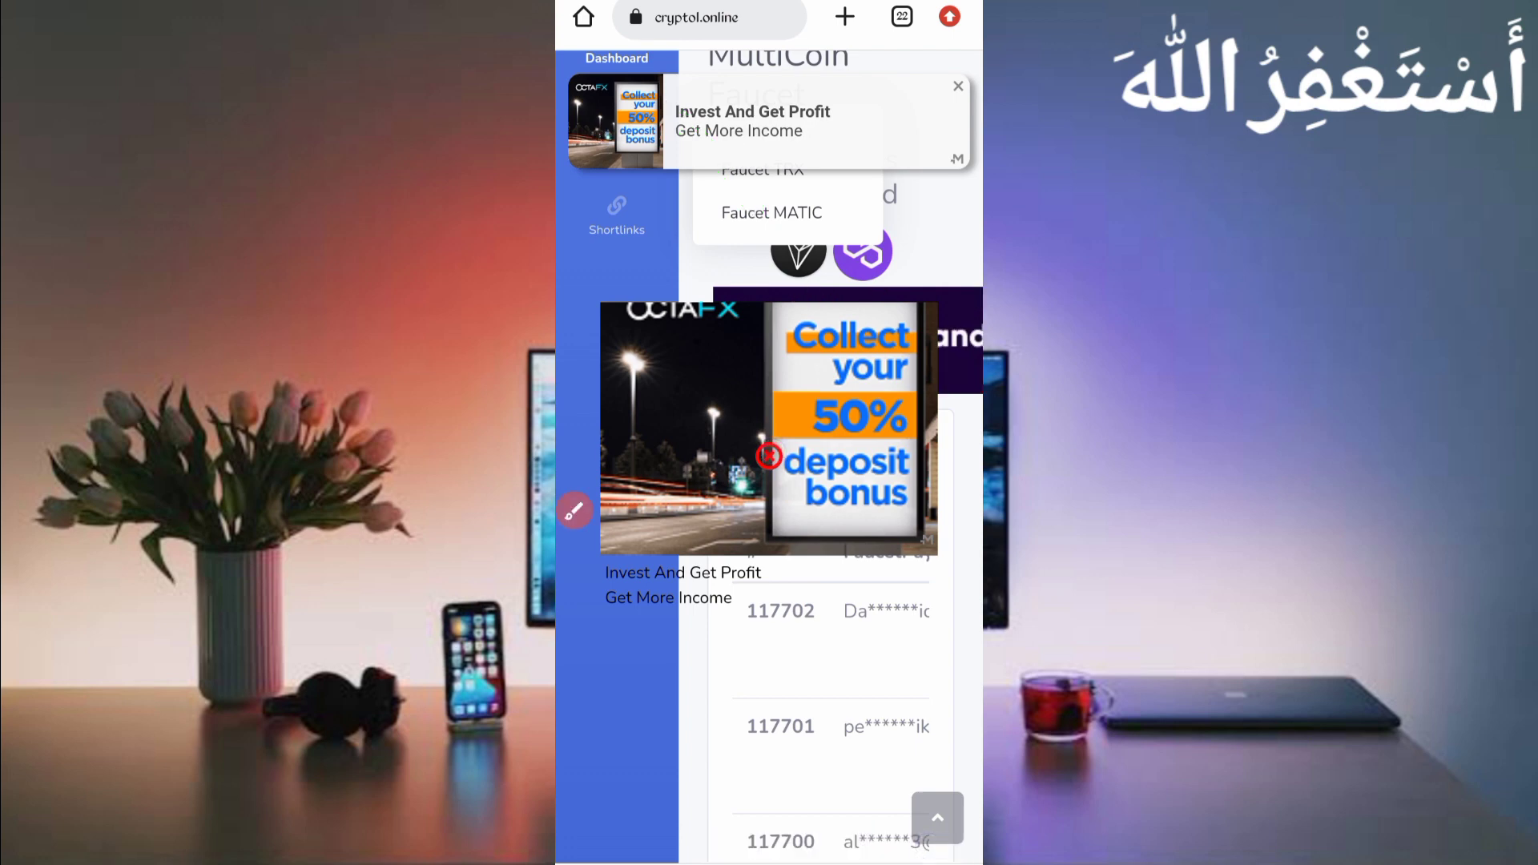
{"action": "left_click", "coordinate": [958, 87]}
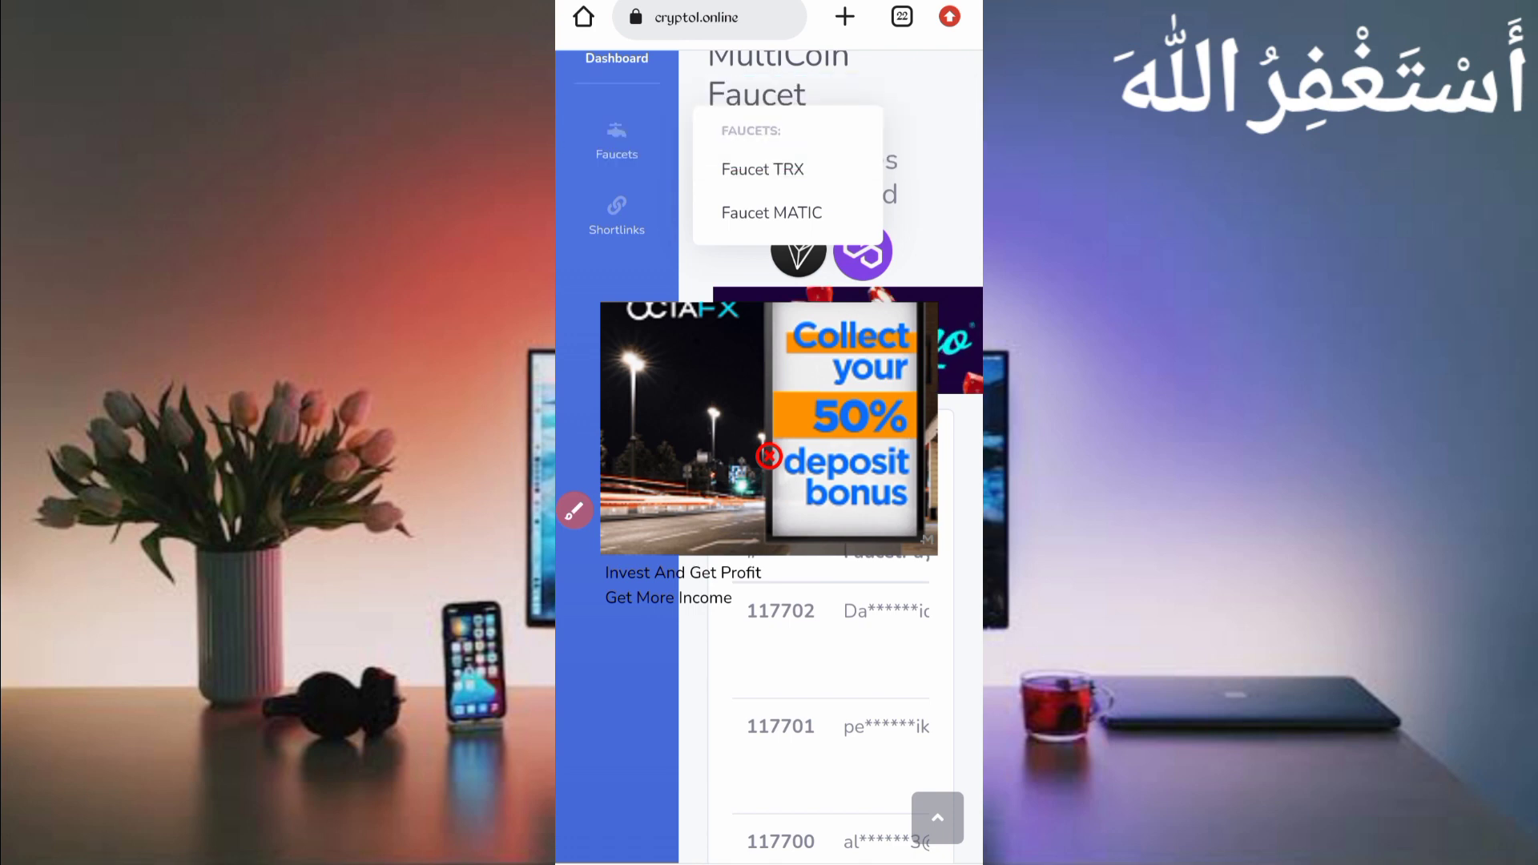
{"action": "scroll", "coordinate": [769, 480], "scroll_direction": "up", "scroll_amount": 2}
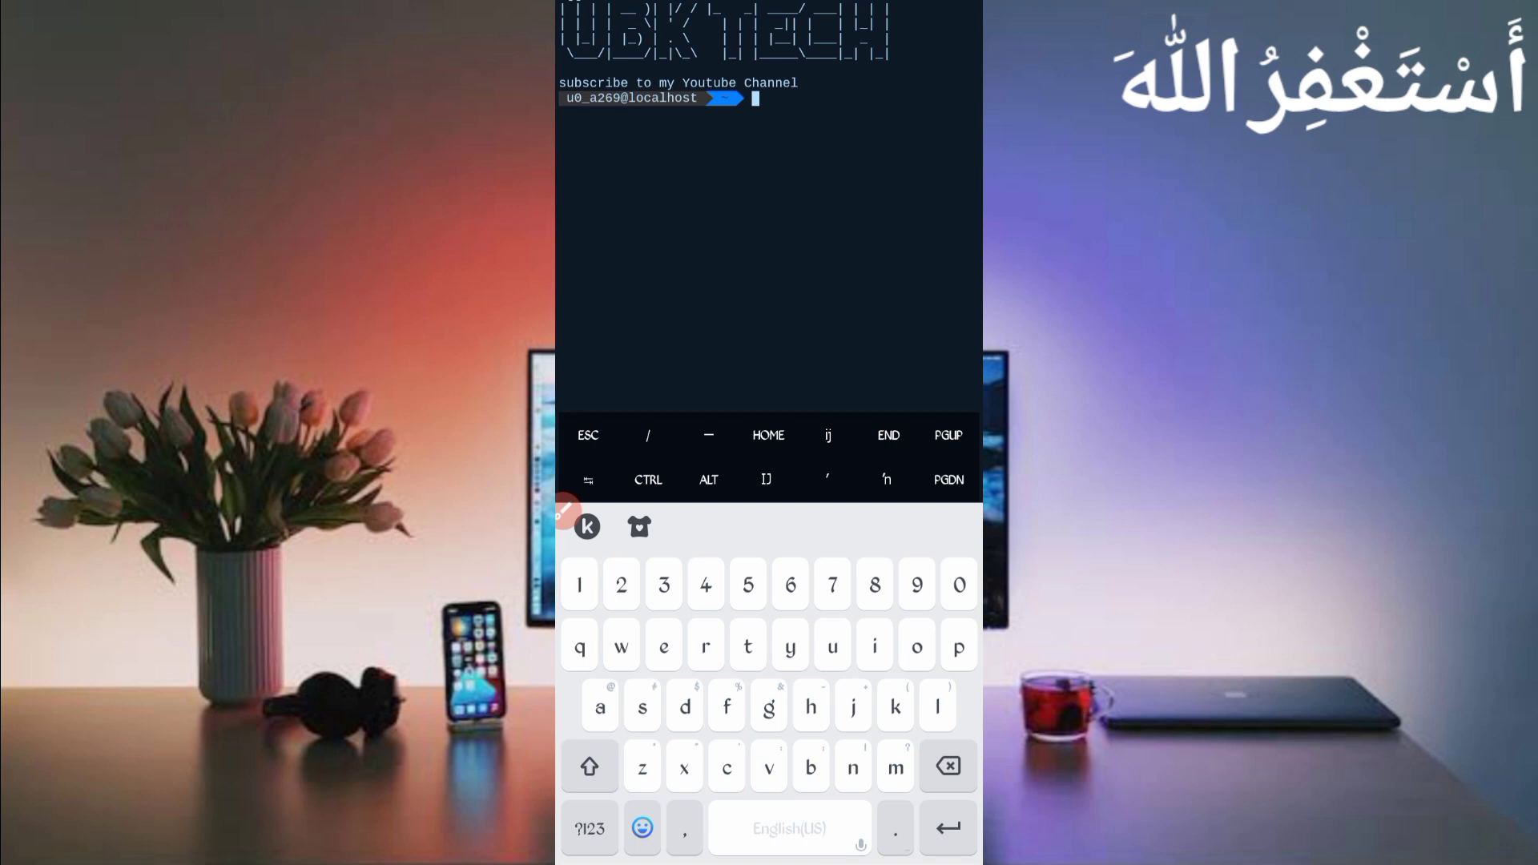
{"action": "type", "text": "cd"}
- Change into the pasted Download/Cryptol folder and list its files to confirm bot.php is there
{"action": "left_click", "coordinate": [672, 301]}
{"action": "left_click", "coordinate": [682, 268]}
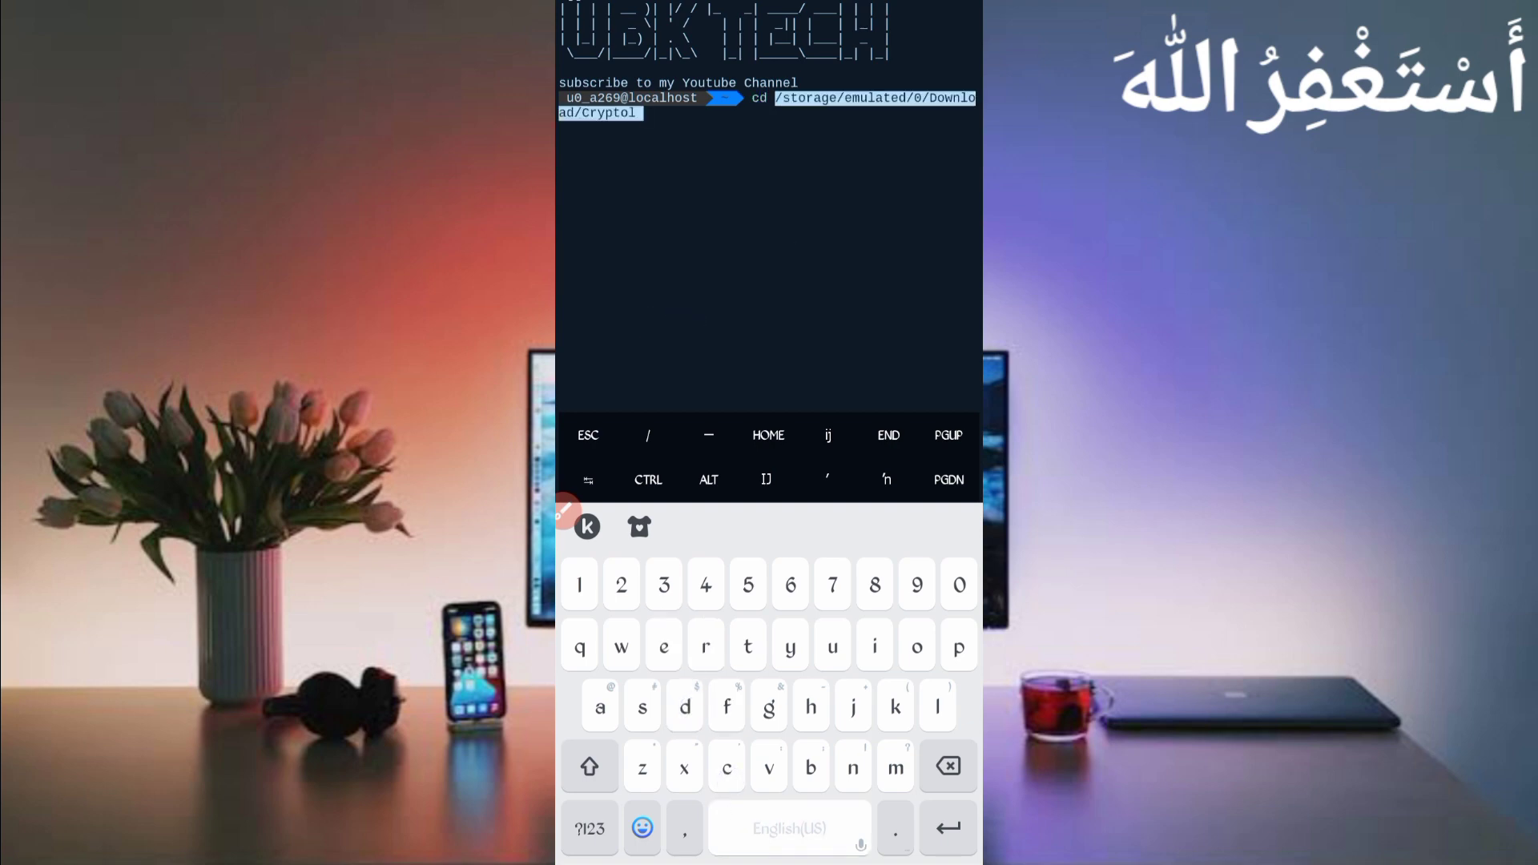
{"action": "key", "text": "Return"}
{"action": "type", "text": "ls"}
{"action": "key", "text": "Return"}
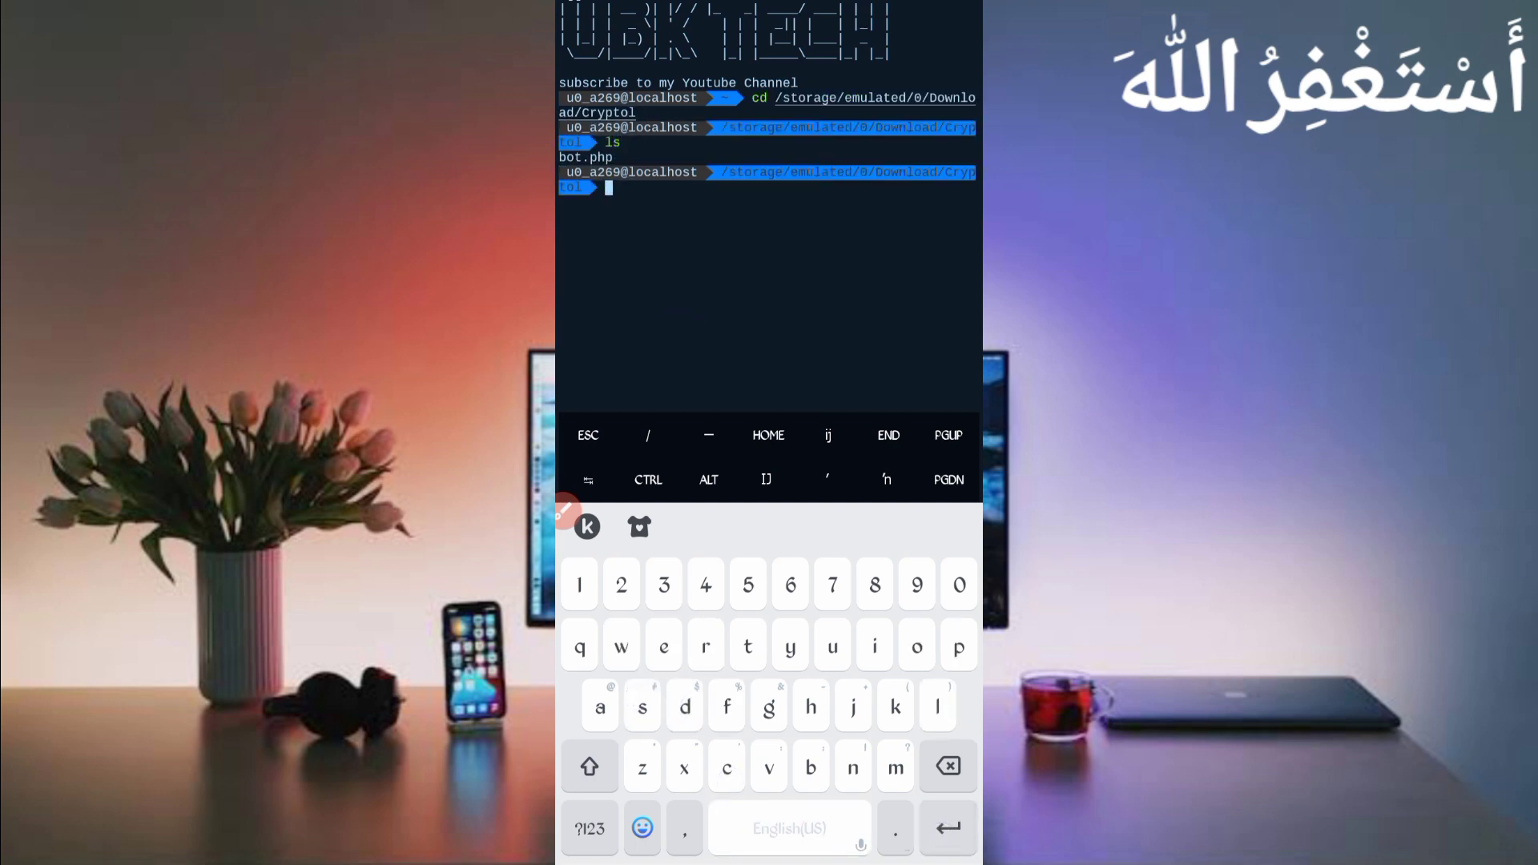
{"action": "type", "text": "php bot.php"}
- Run php bot.php, which shows a password link and asks for the password
{"action": "key", "text": "Return"}
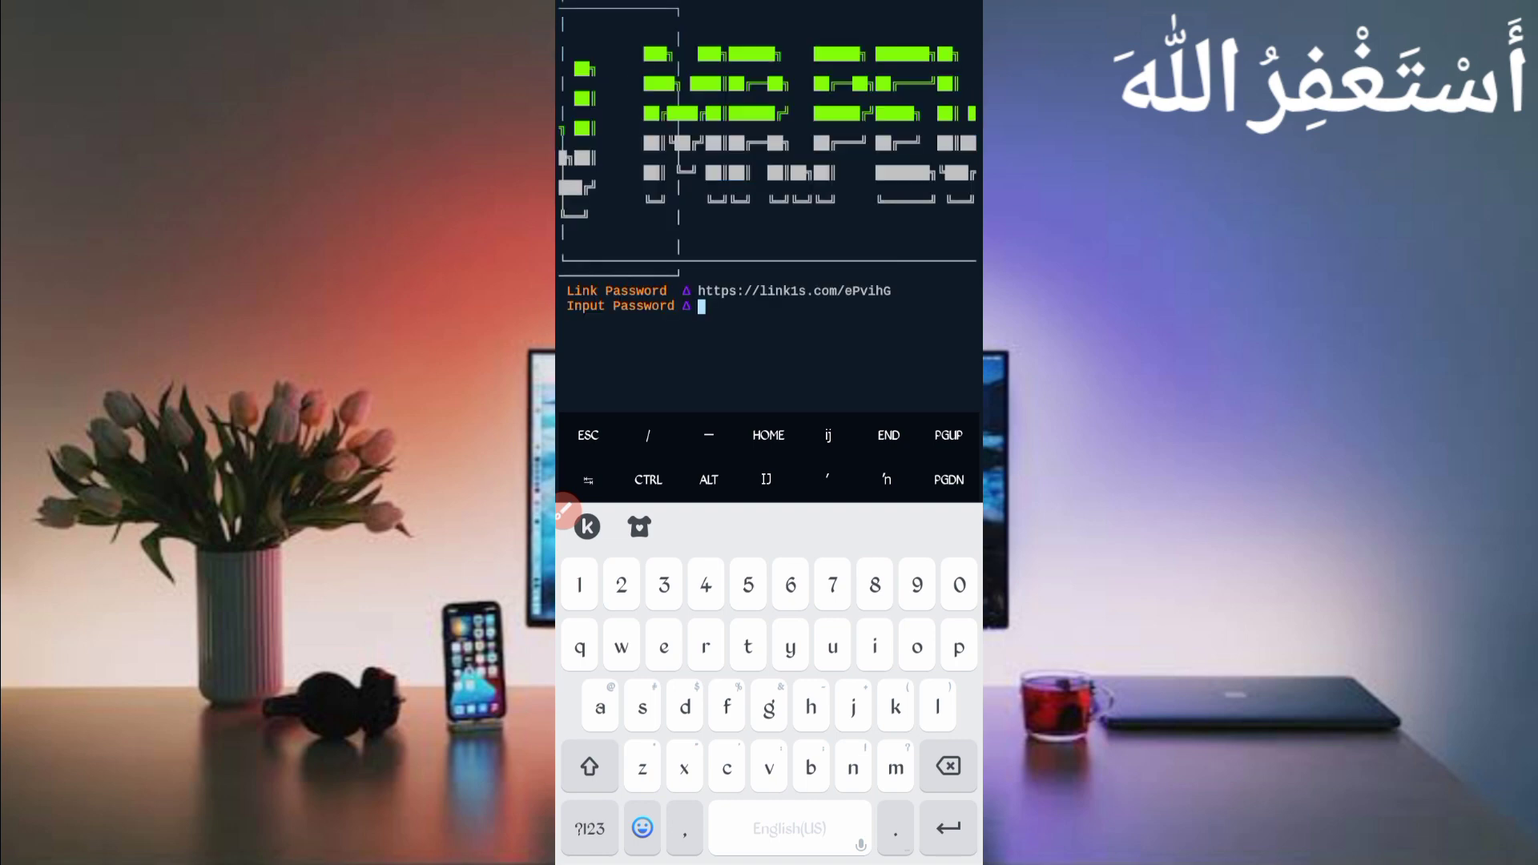
{"action": "left_click_drag", "start_coordinate": [726, 319], "coordinate": [880, 528]}
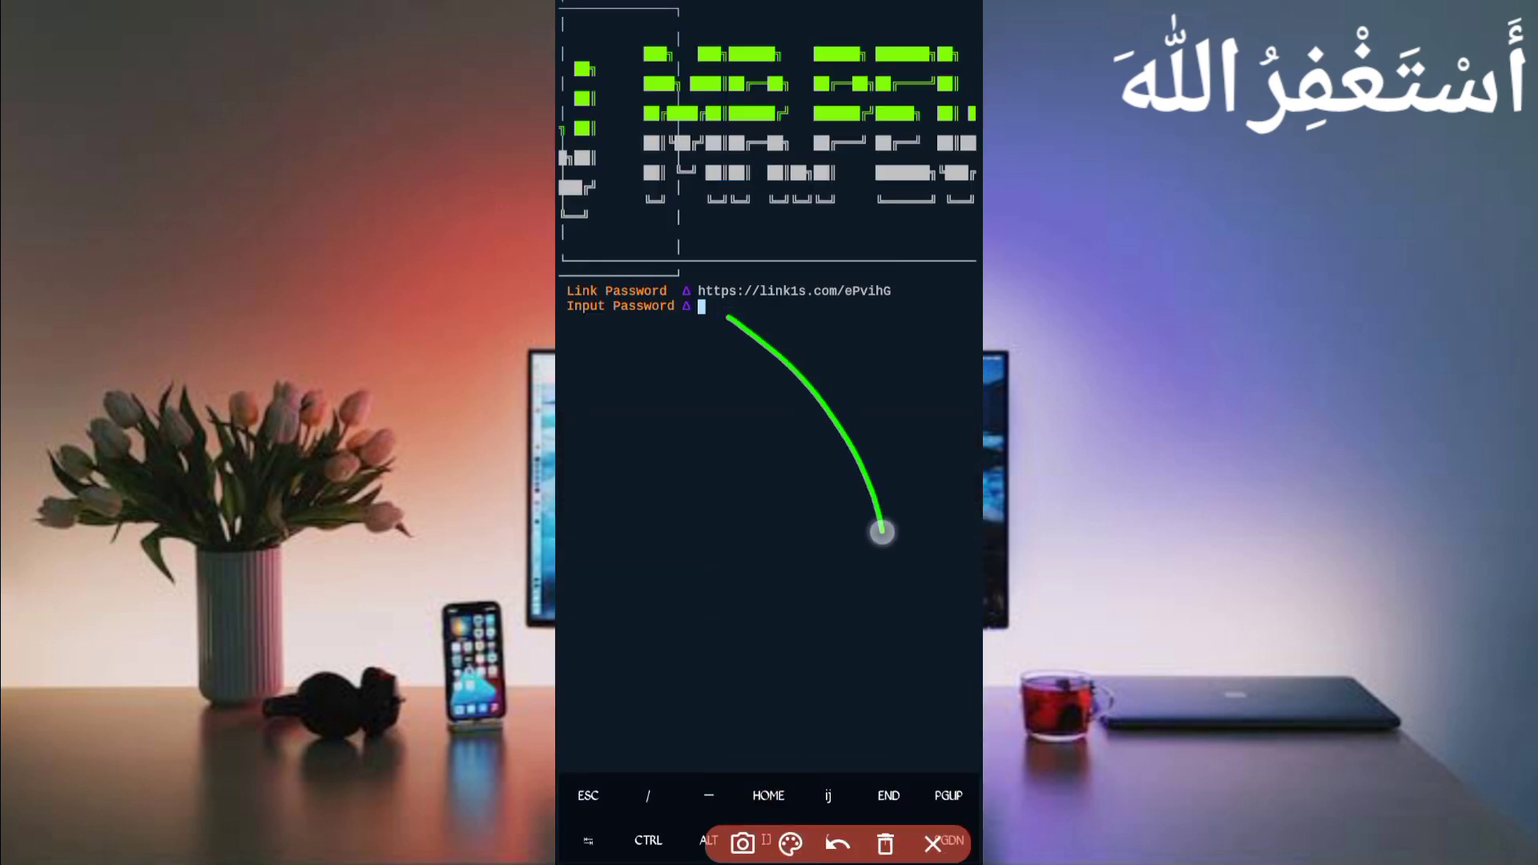
{"action": "mouse_move", "coordinate": [797, 336]}
{"action": "left_mouse_down"}
{"action": "mouse_move", "coordinate": [727, 315]}
{"action": "mouse_move", "coordinate": [755, 390]}
{"action": "left_mouse_up"}
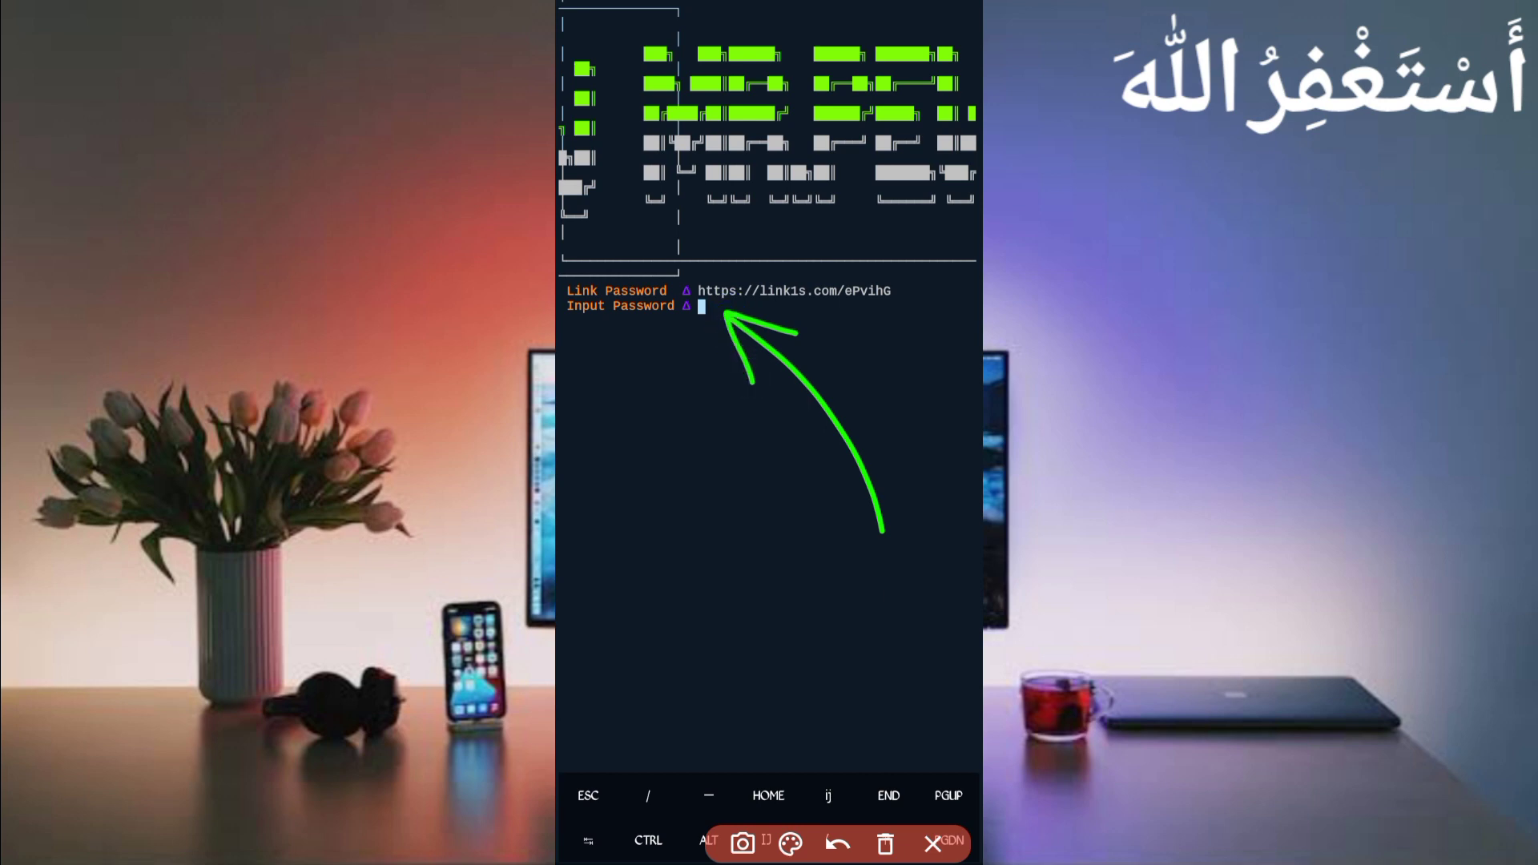
{"action": "left_click", "coordinate": [885, 841]}
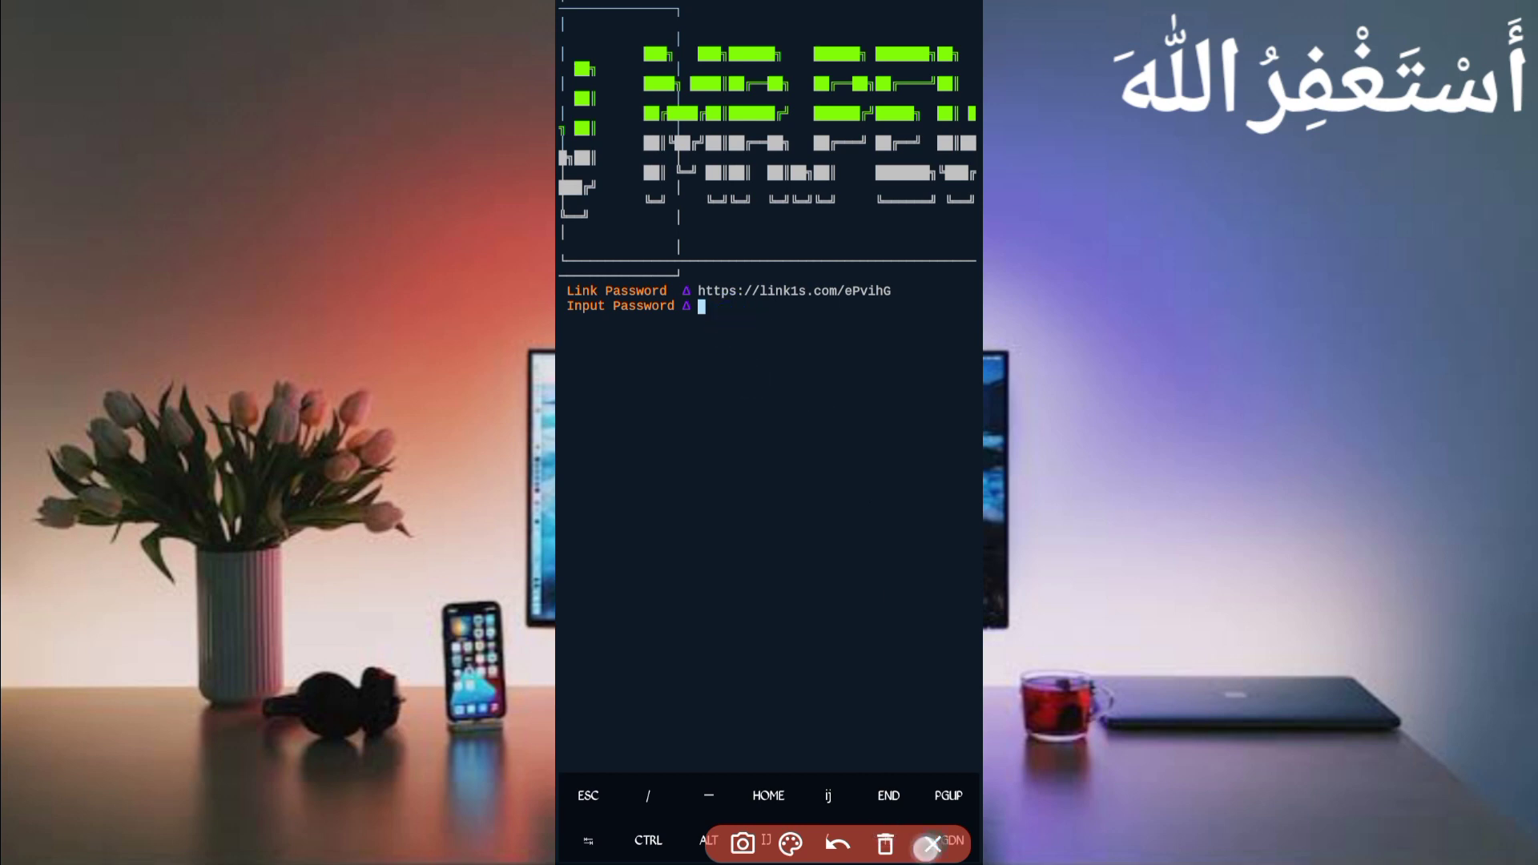
{"action": "left_click", "coordinate": [932, 841]}
- Paste the script's link password at the Input Password prompt and submit it
{"action": "left_click", "coordinate": [769, 541]}
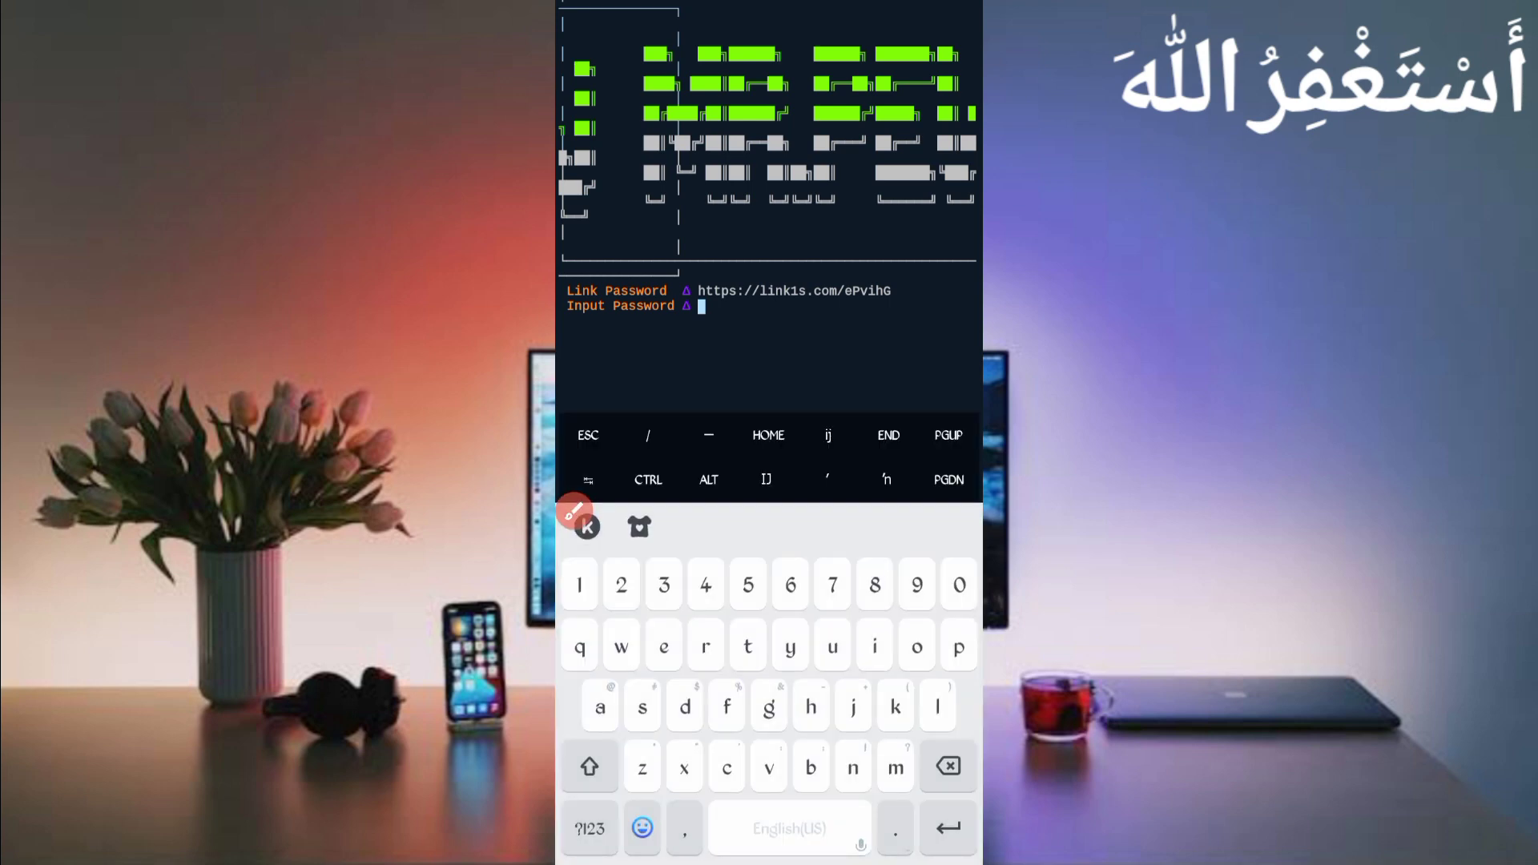
{"action": "left_click", "coordinate": [695, 360]}
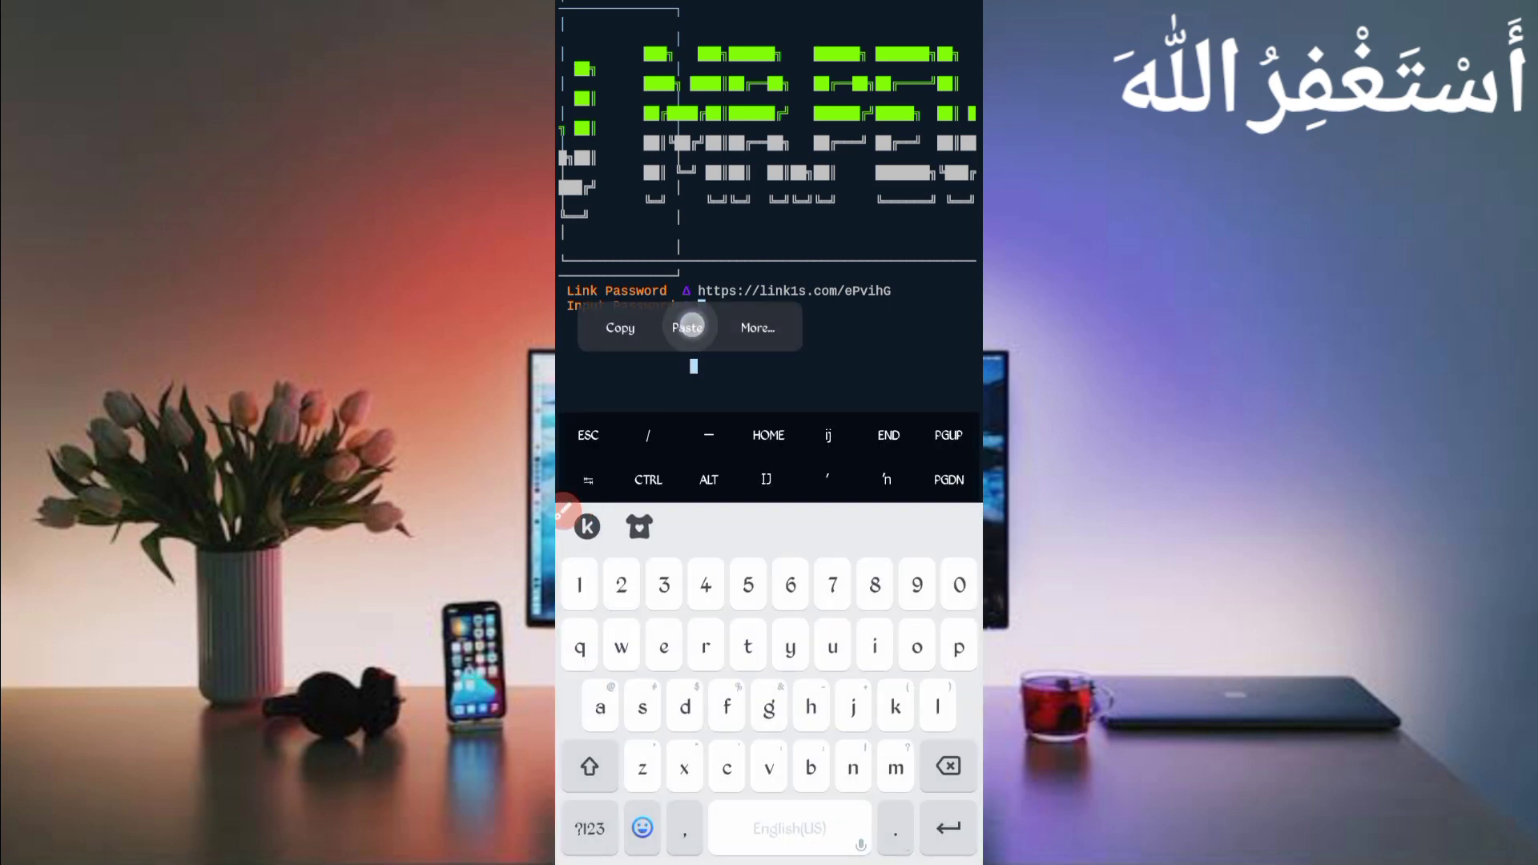
{"action": "left_click", "coordinate": [690, 333]}
{"action": "left_click", "coordinate": [948, 828]}
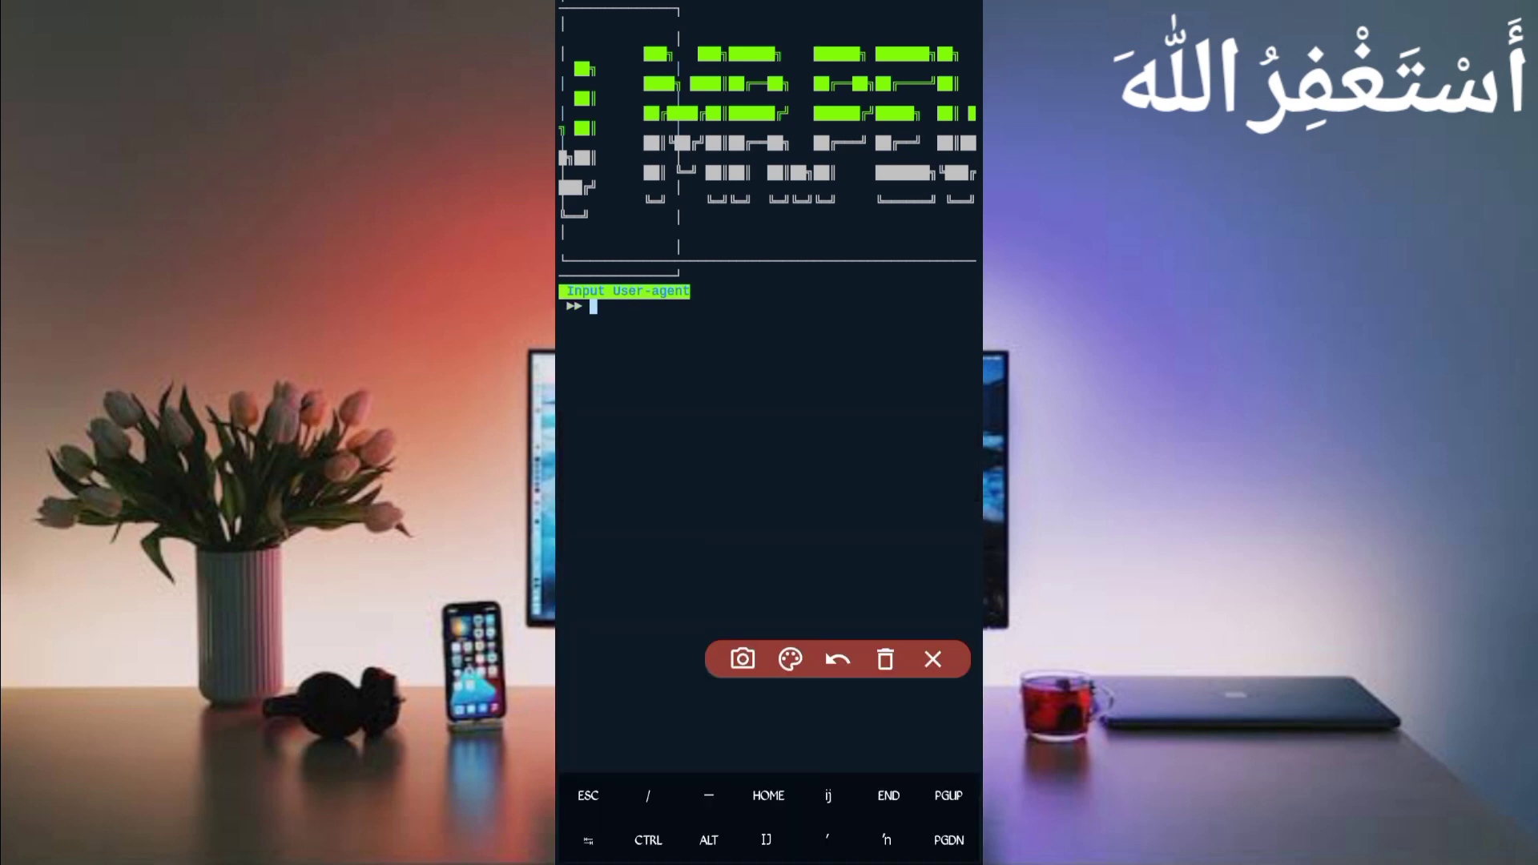
- Mark up the bot's User-agent prompt on screen and clear the annotation
{"action": "left_click_drag", "start_coordinate": [623, 327], "coordinate": [775, 480]}
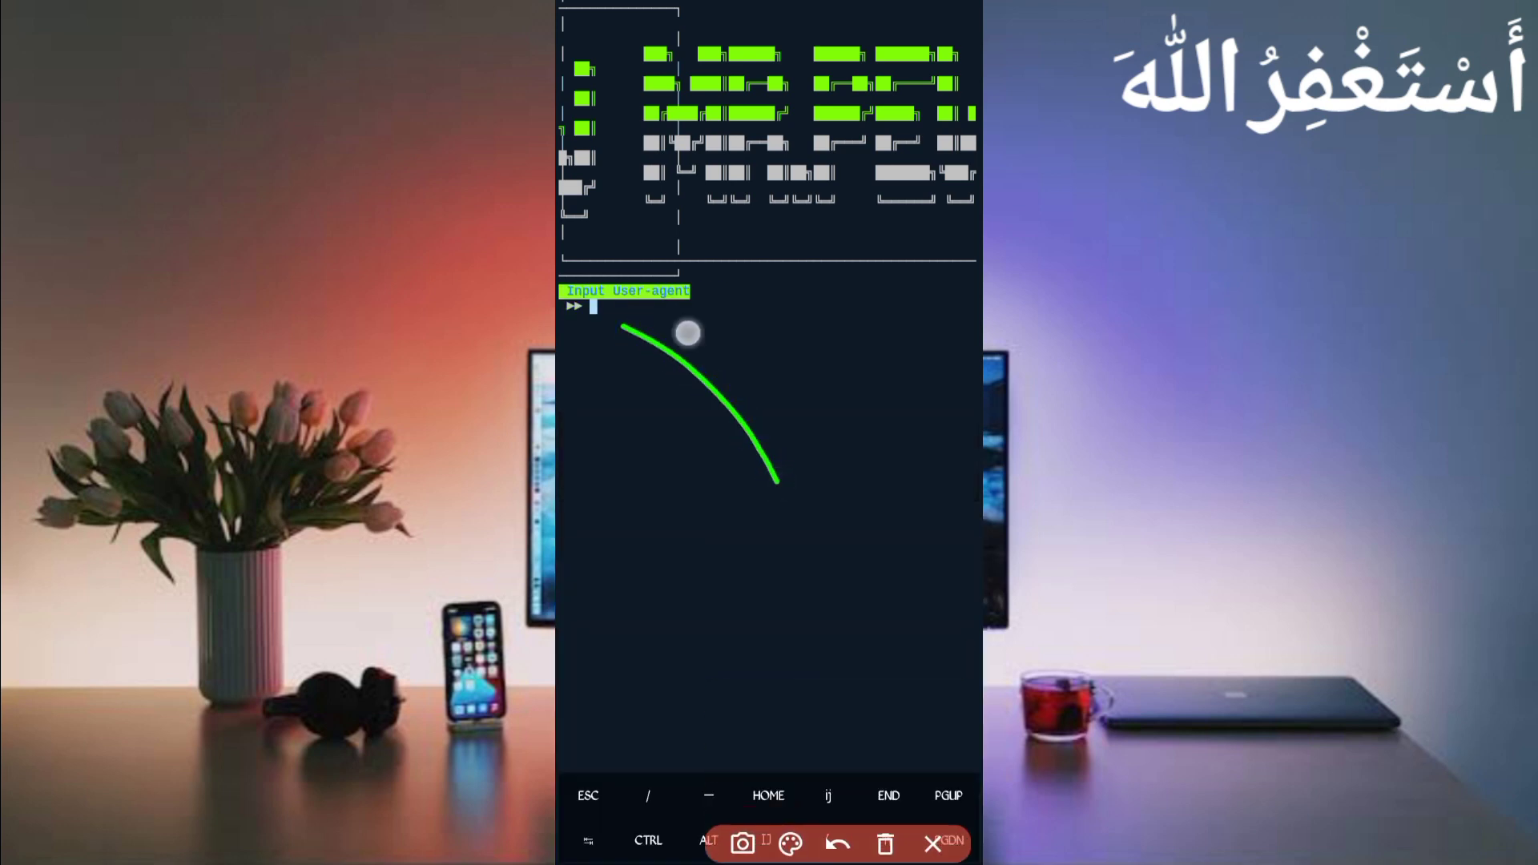
{"action": "left_click_drag", "start_coordinate": [691, 332], "coordinate": [644, 385]}
{"action": "left_click", "coordinate": [885, 841]}
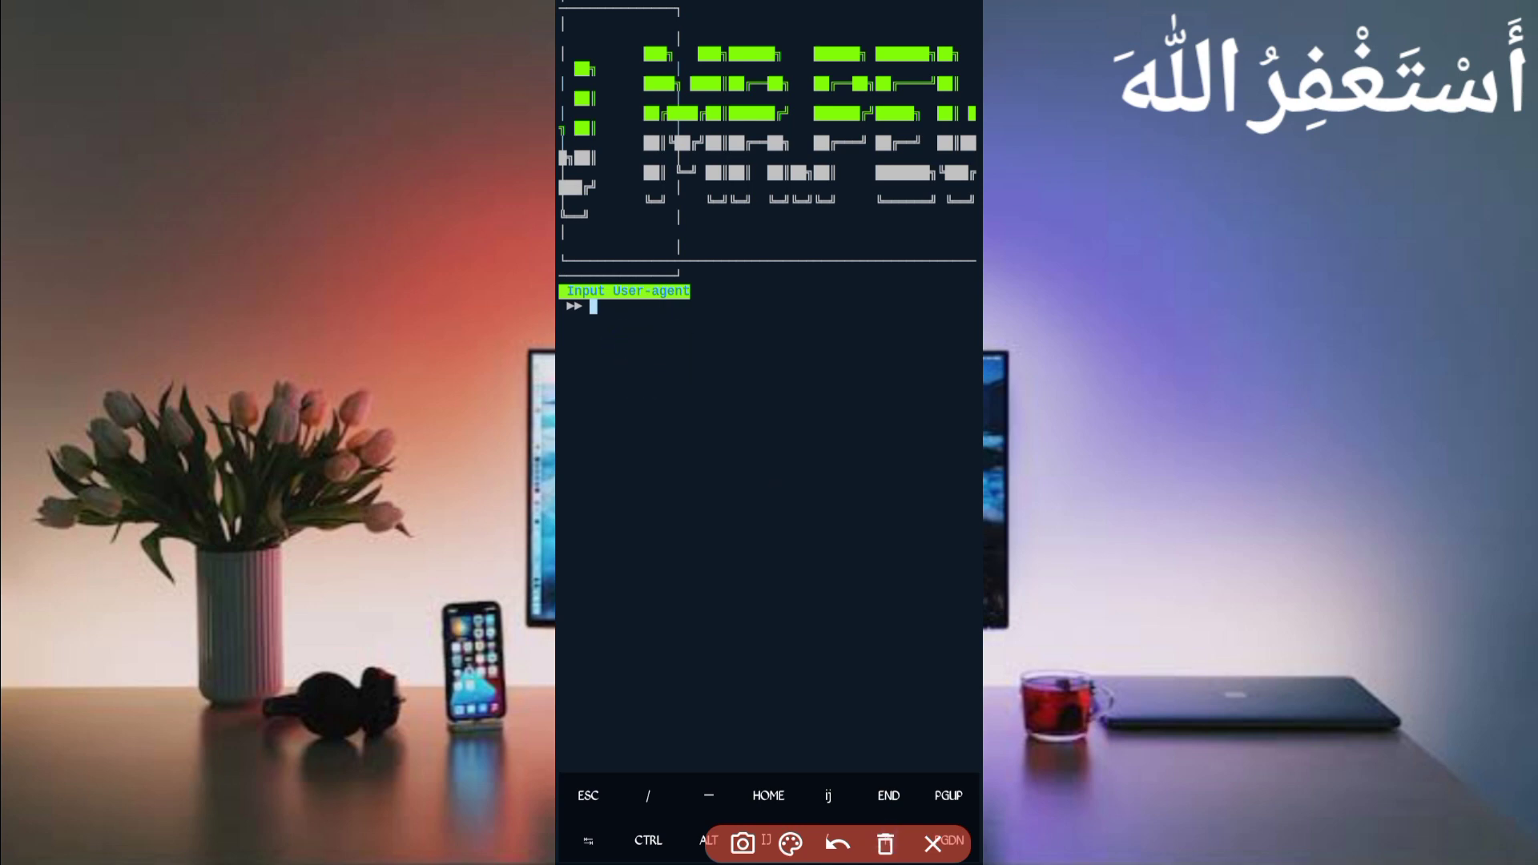
{"action": "left_click", "coordinate": [930, 843]}
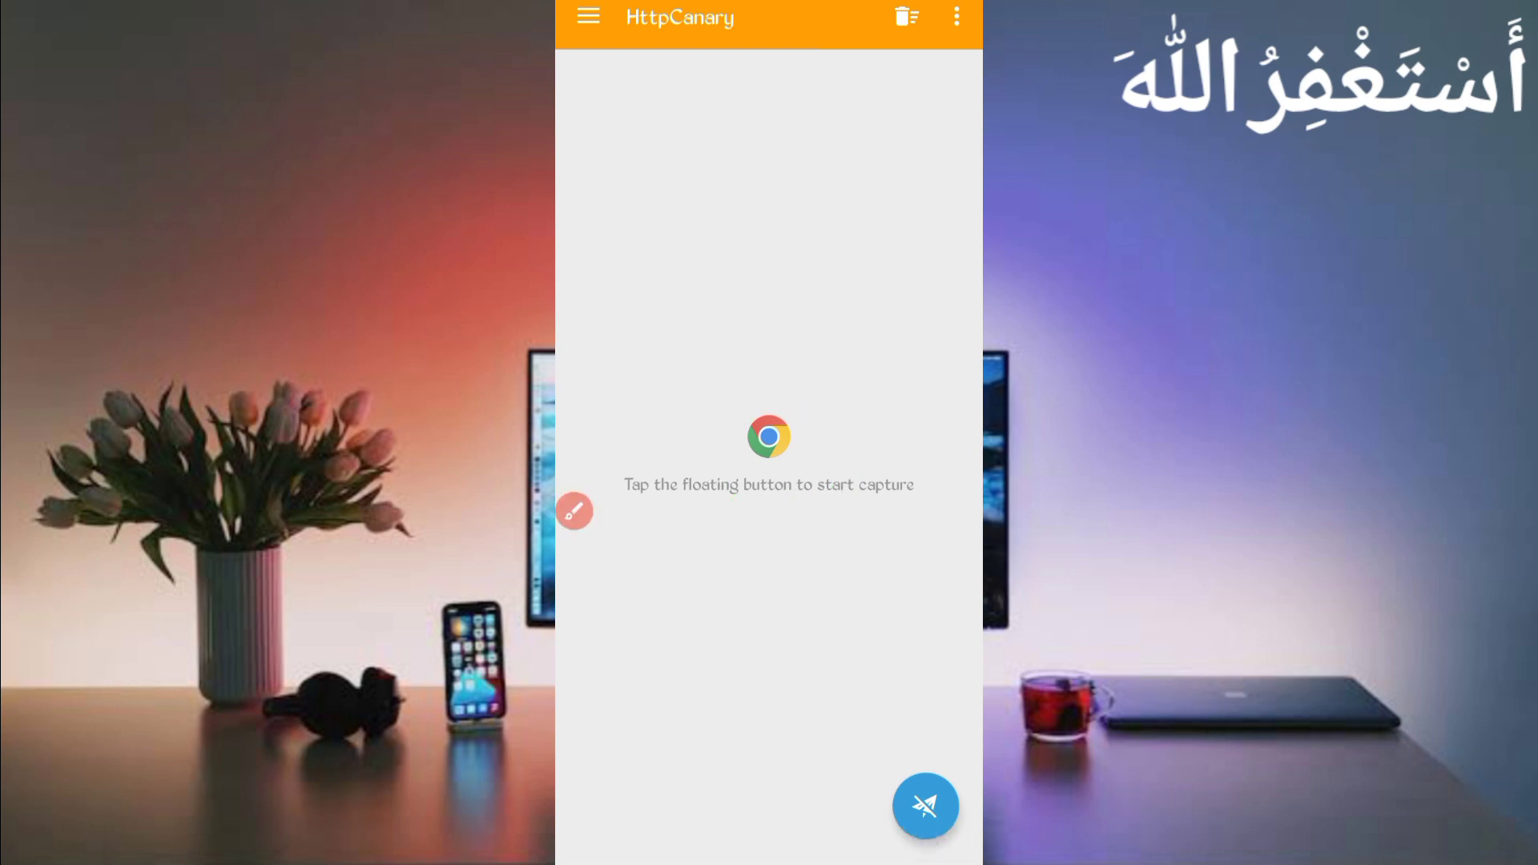
- Browse HttpCanary's navigation drawer, then start traffic capture and go home leaving it running
{"action": "left_click", "coordinate": [588, 17]}
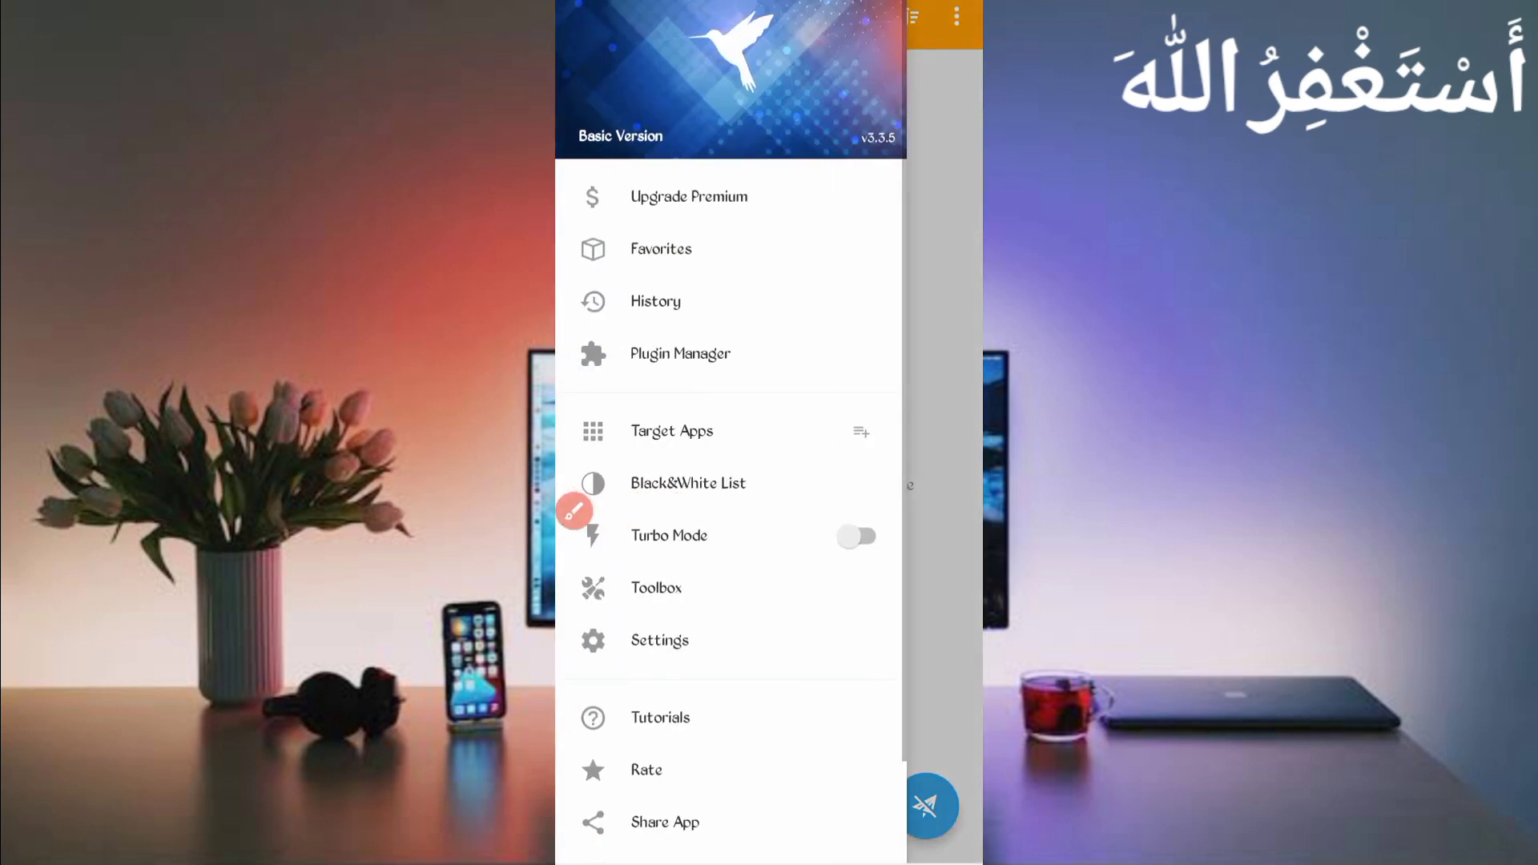
{"action": "left_click", "coordinate": [574, 512]}
{"action": "mouse_move", "coordinate": [613, 584]}
{"action": "left_mouse_down"}
{"action": "mouse_move", "coordinate": [751, 647]}
{"action": "mouse_move", "coordinate": [619, 687]}
{"action": "left_mouse_up"}
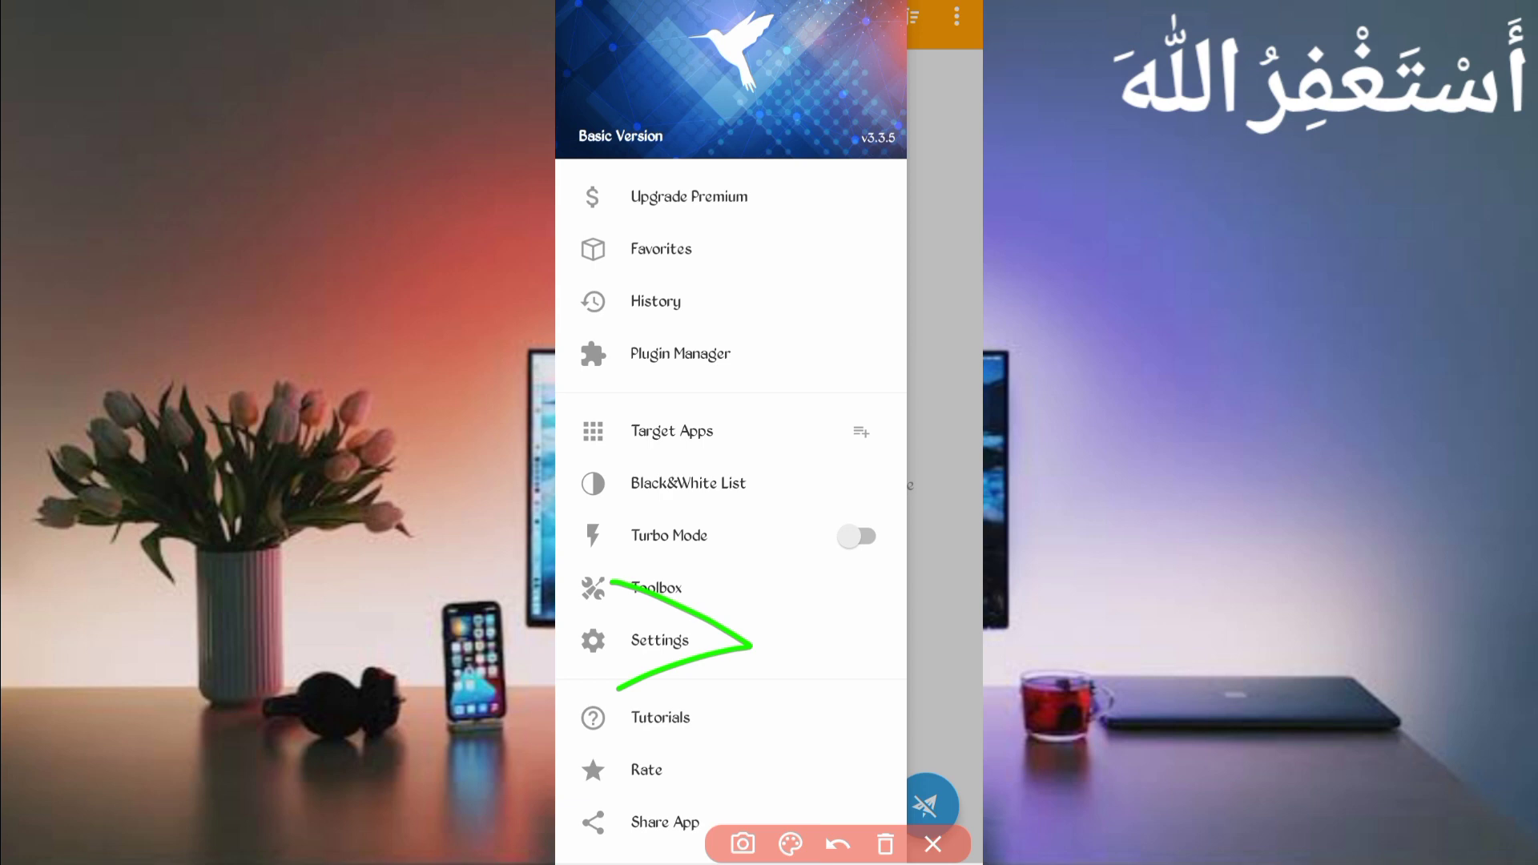
{"action": "left_click", "coordinate": [886, 844]}
{"action": "left_click", "coordinate": [933, 845]}
{"action": "left_click", "coordinate": [946, 361]}
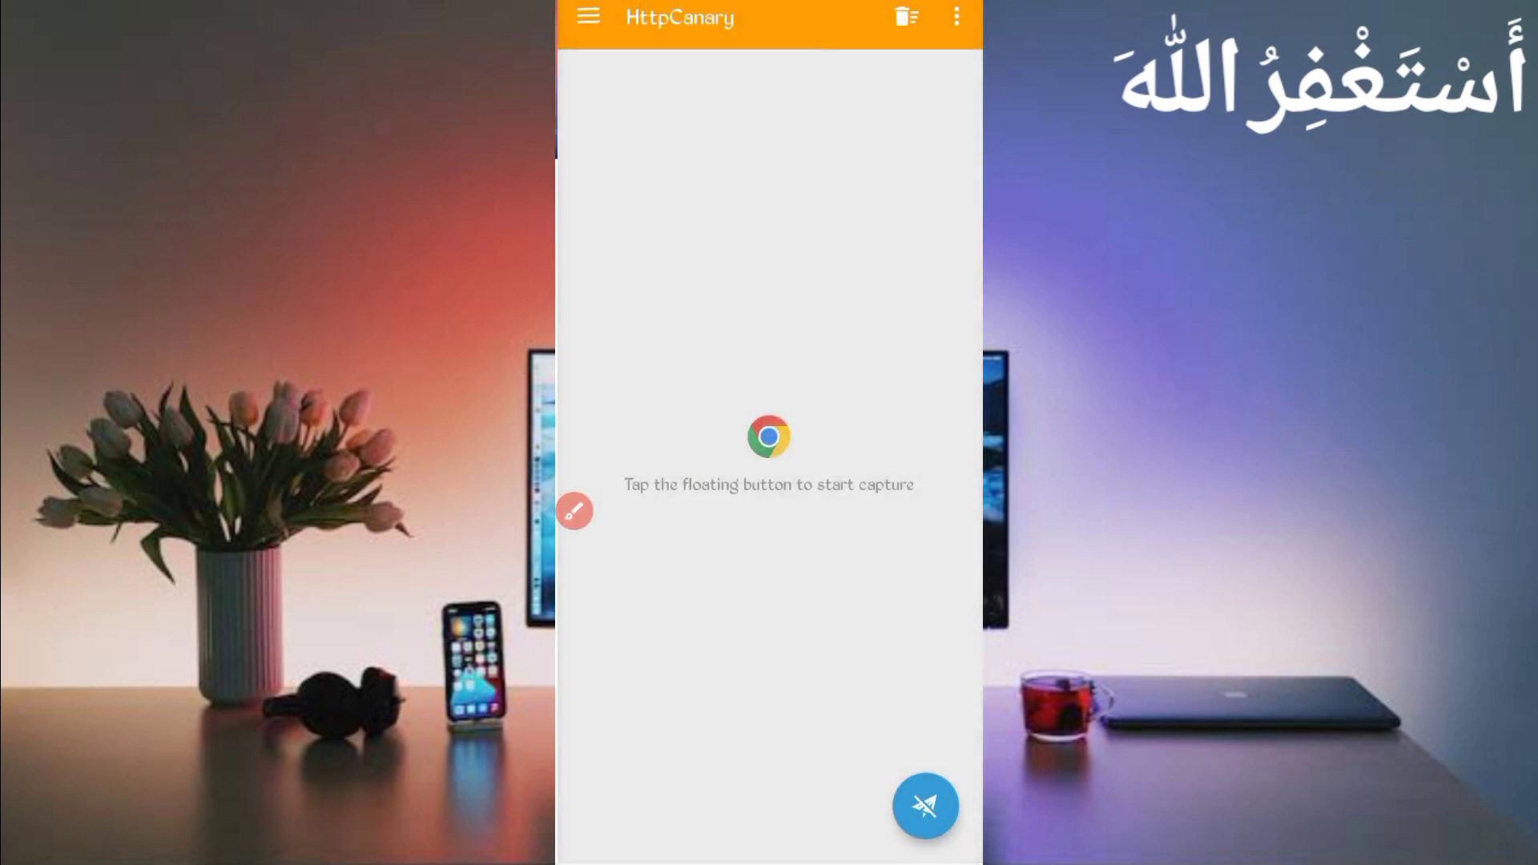
{"action": "left_click", "coordinate": [925, 806]}
{"action": "left_click", "coordinate": [926, 805]}
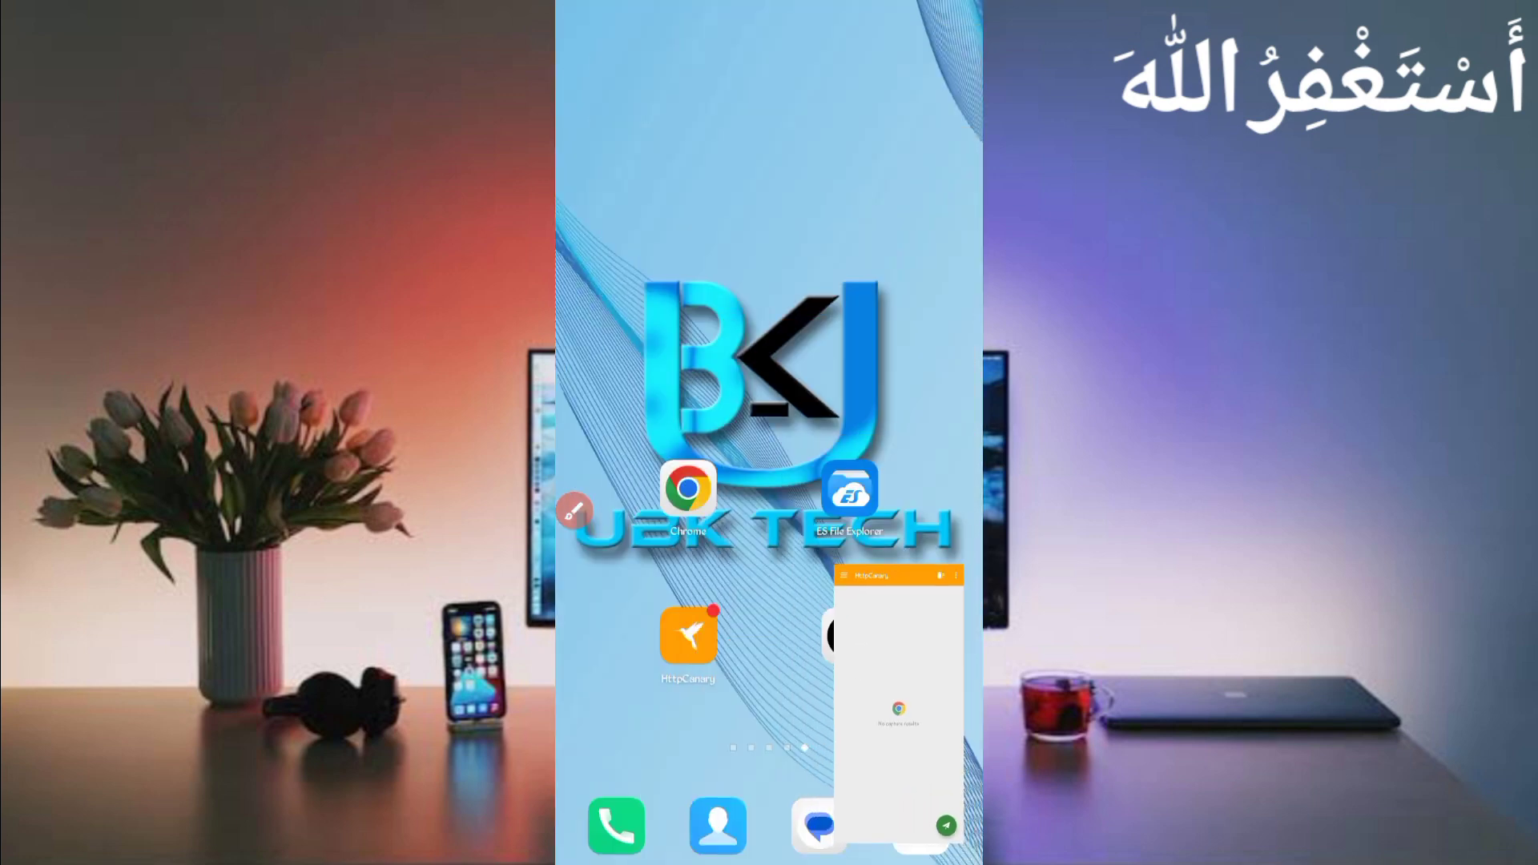
- Reload cryptol.online in Chrome so its requests get captured, then expand HttpCanary's floating capture log
{"action": "left_click", "coordinate": [689, 490]}
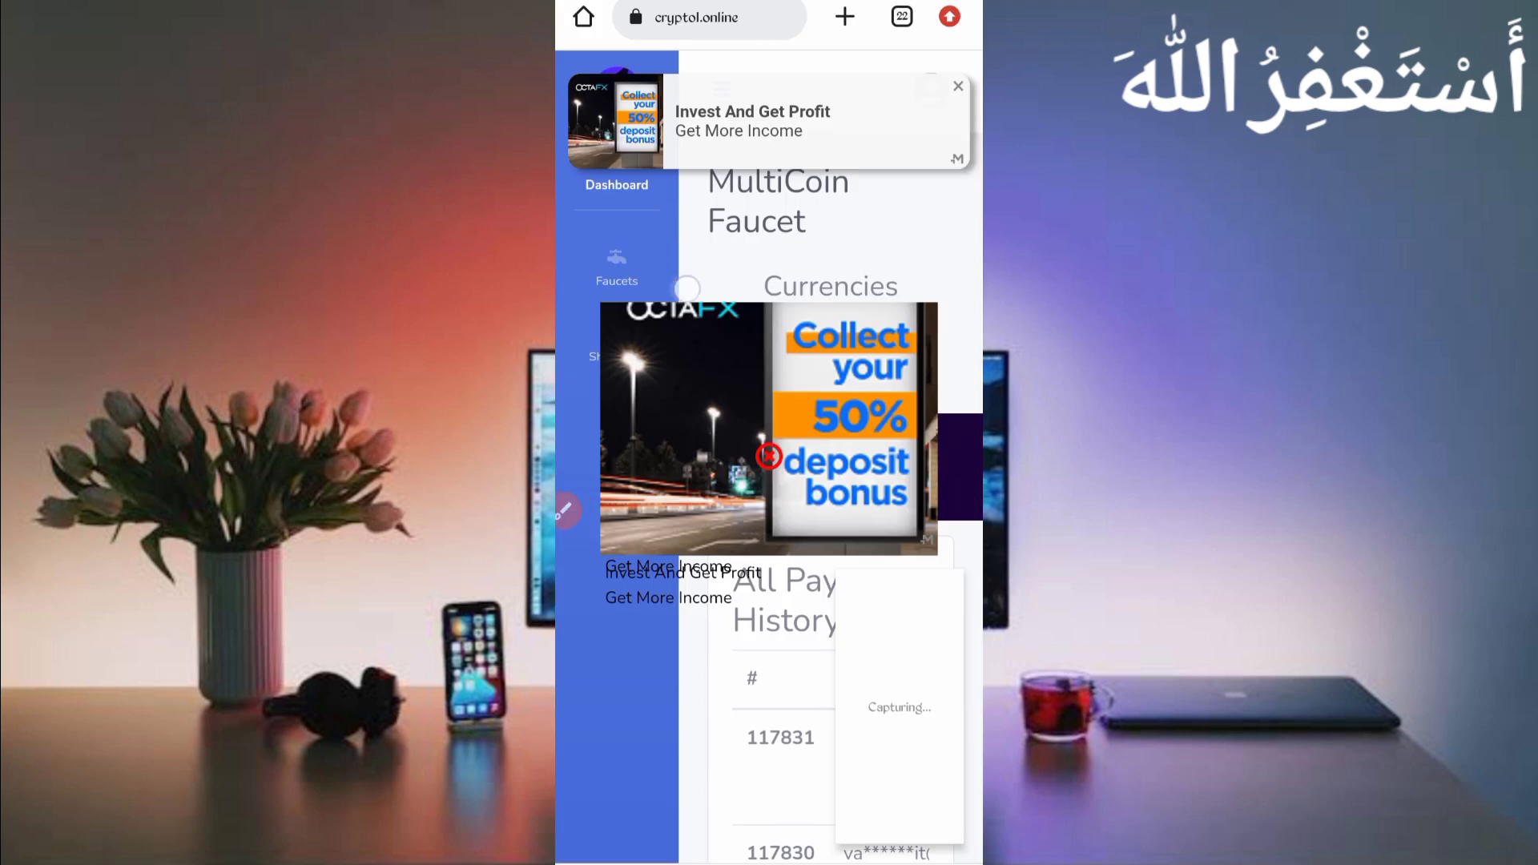
{"action": "left_click_drag", "start_coordinate": [770, 180], "coordinate": [769, 481]}
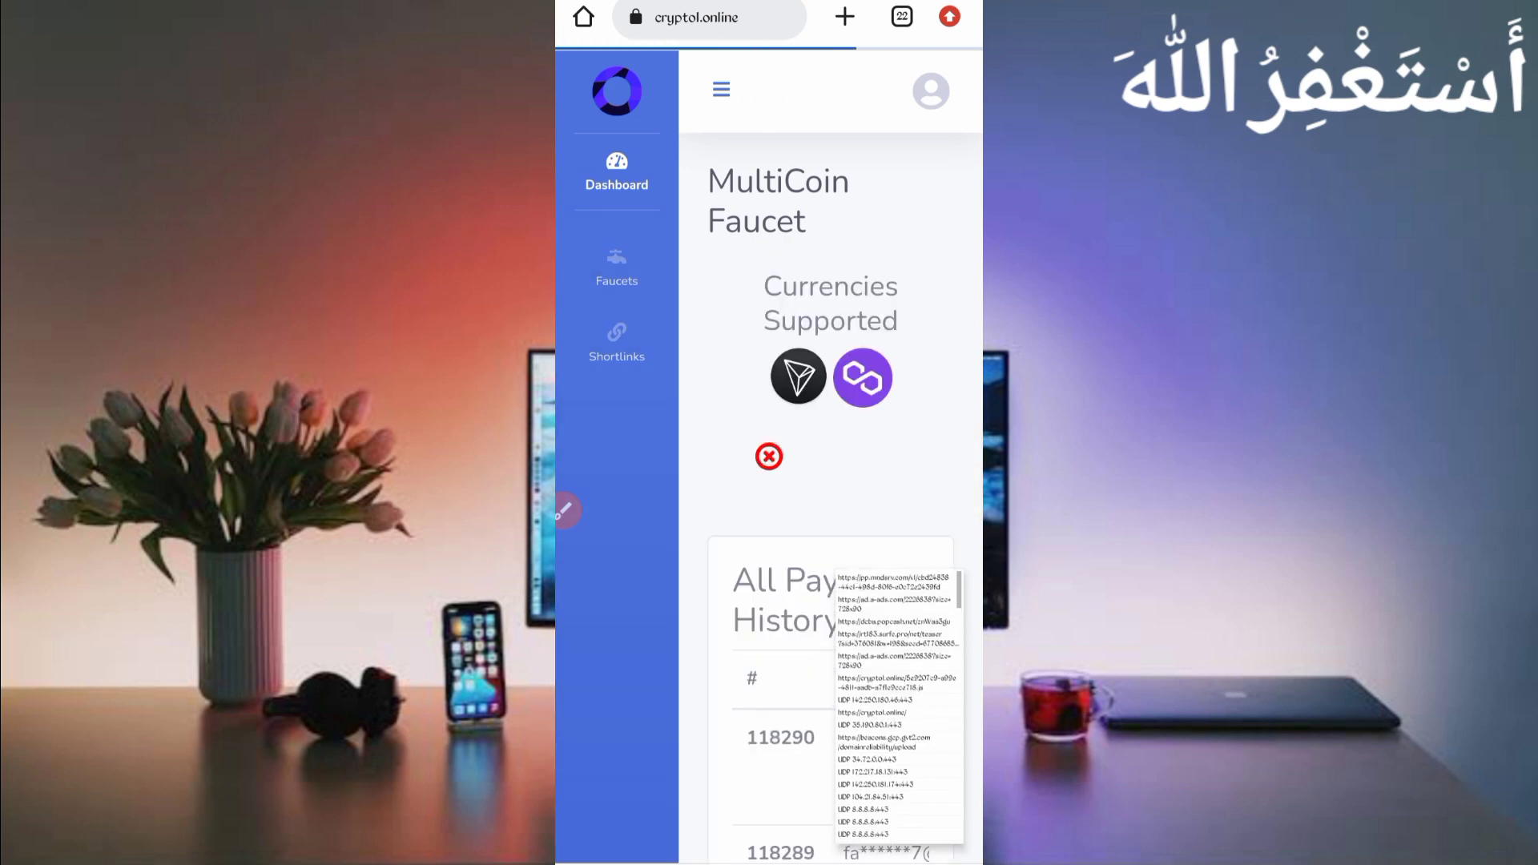
{"action": "left_click", "coordinate": [578, 500]}
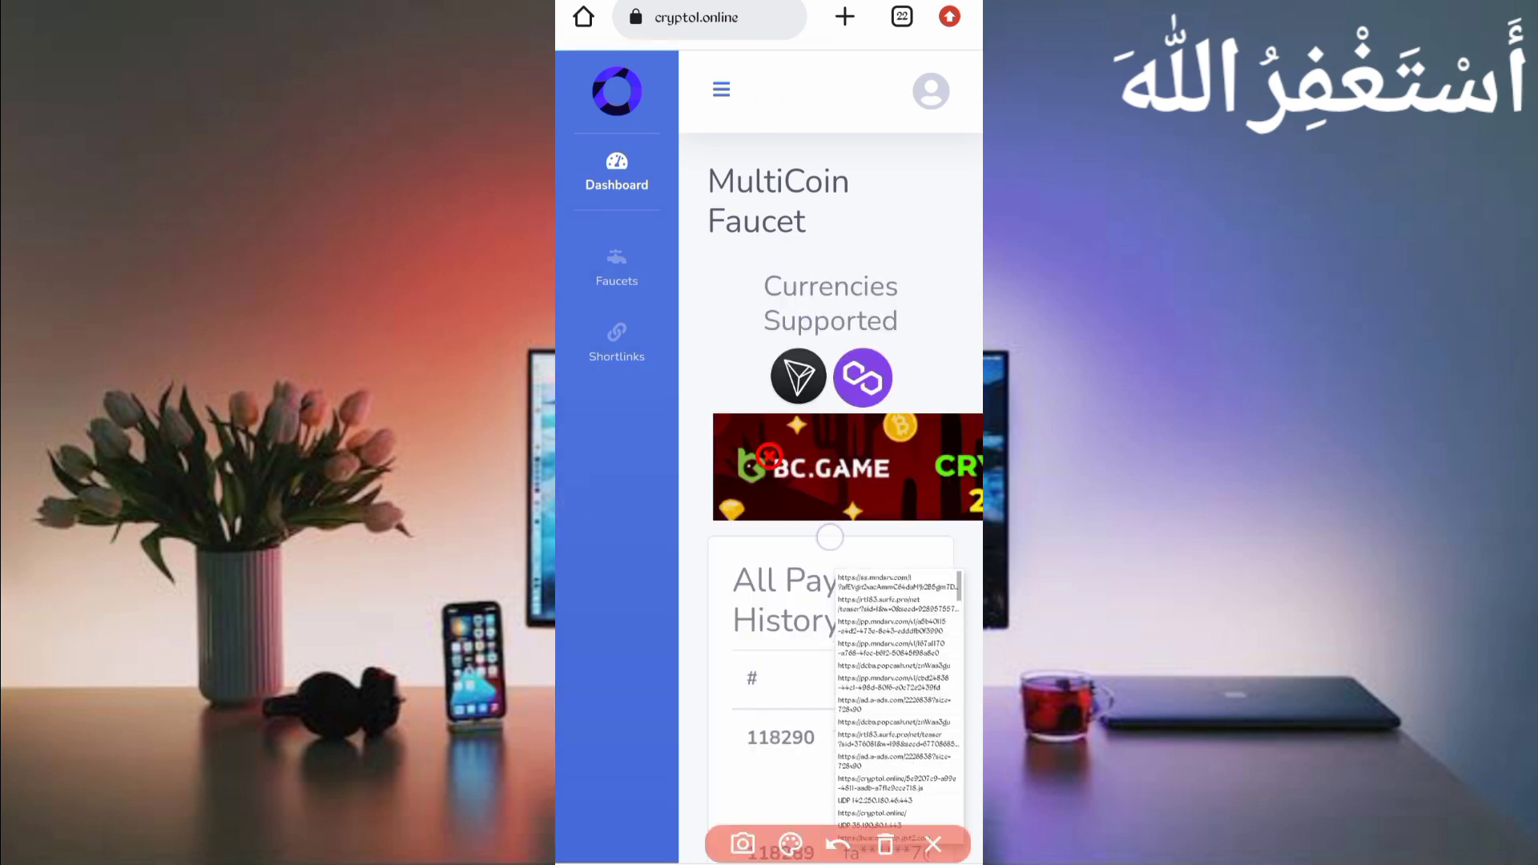
{"action": "left_click_drag", "start_coordinate": [853, 468], "coordinate": [675, 282]}
{"action": "left_click", "coordinate": [932, 843]}
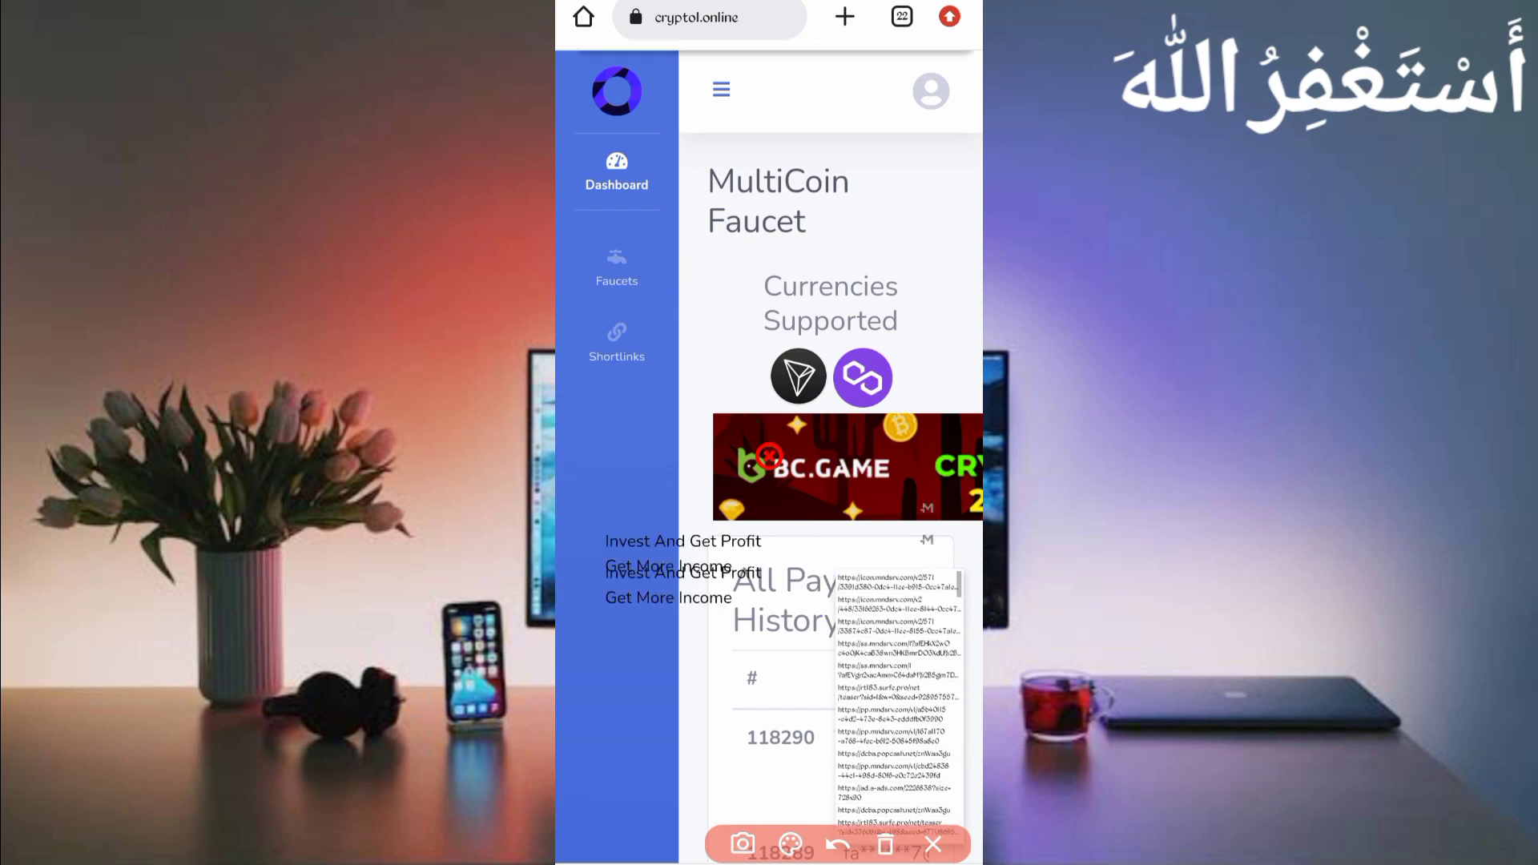
{"action": "left_click", "coordinate": [896, 697]}
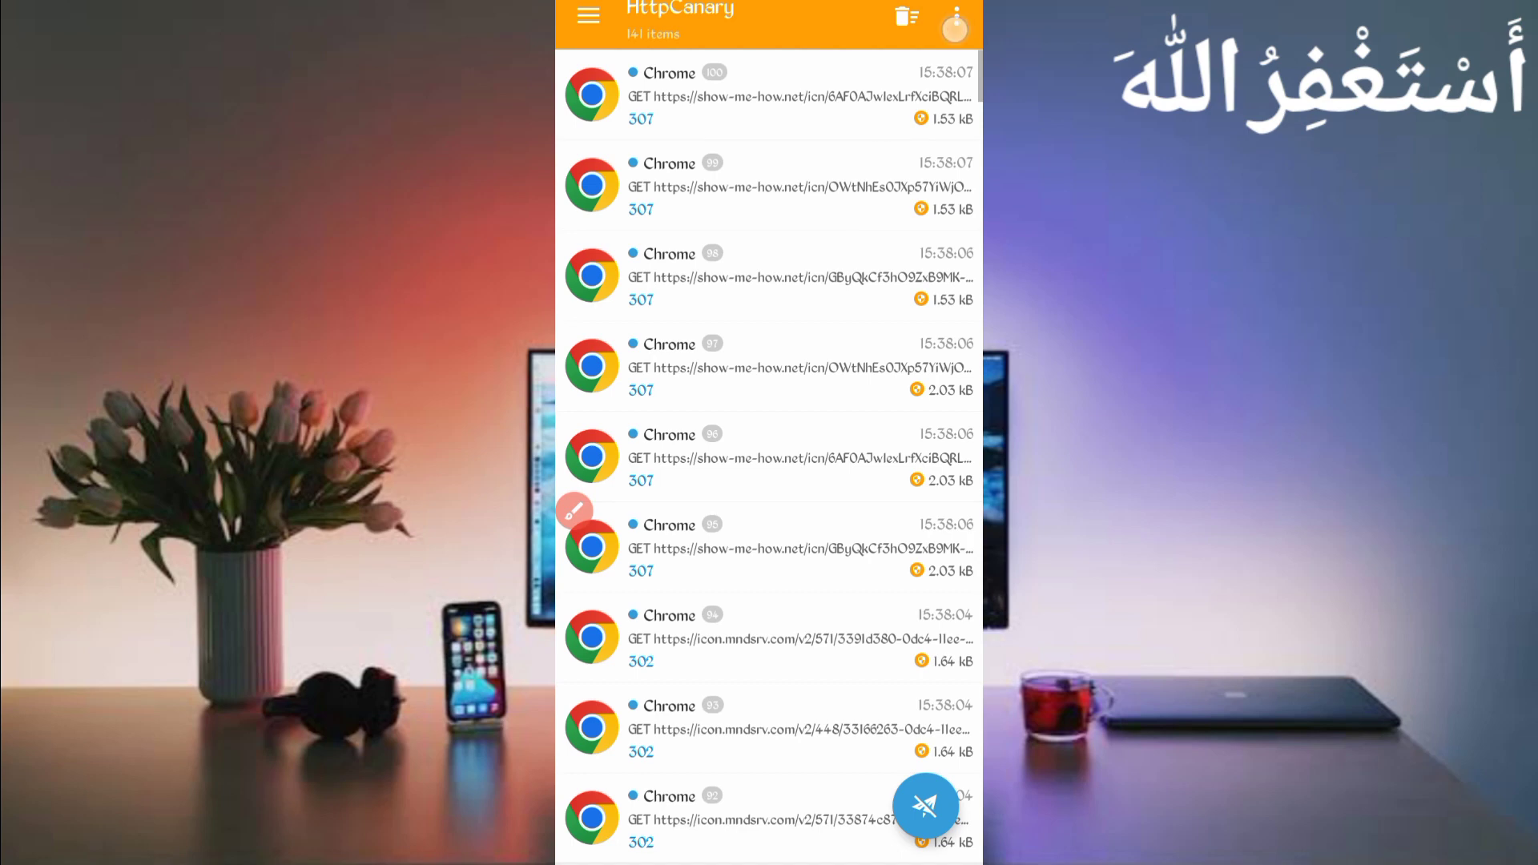
- Filter the capture list by Server Host to cryptol.online, leaving 2 of 141 requests
{"action": "left_click", "coordinate": [956, 17]}
{"action": "left_click", "coordinate": [809, 18]}
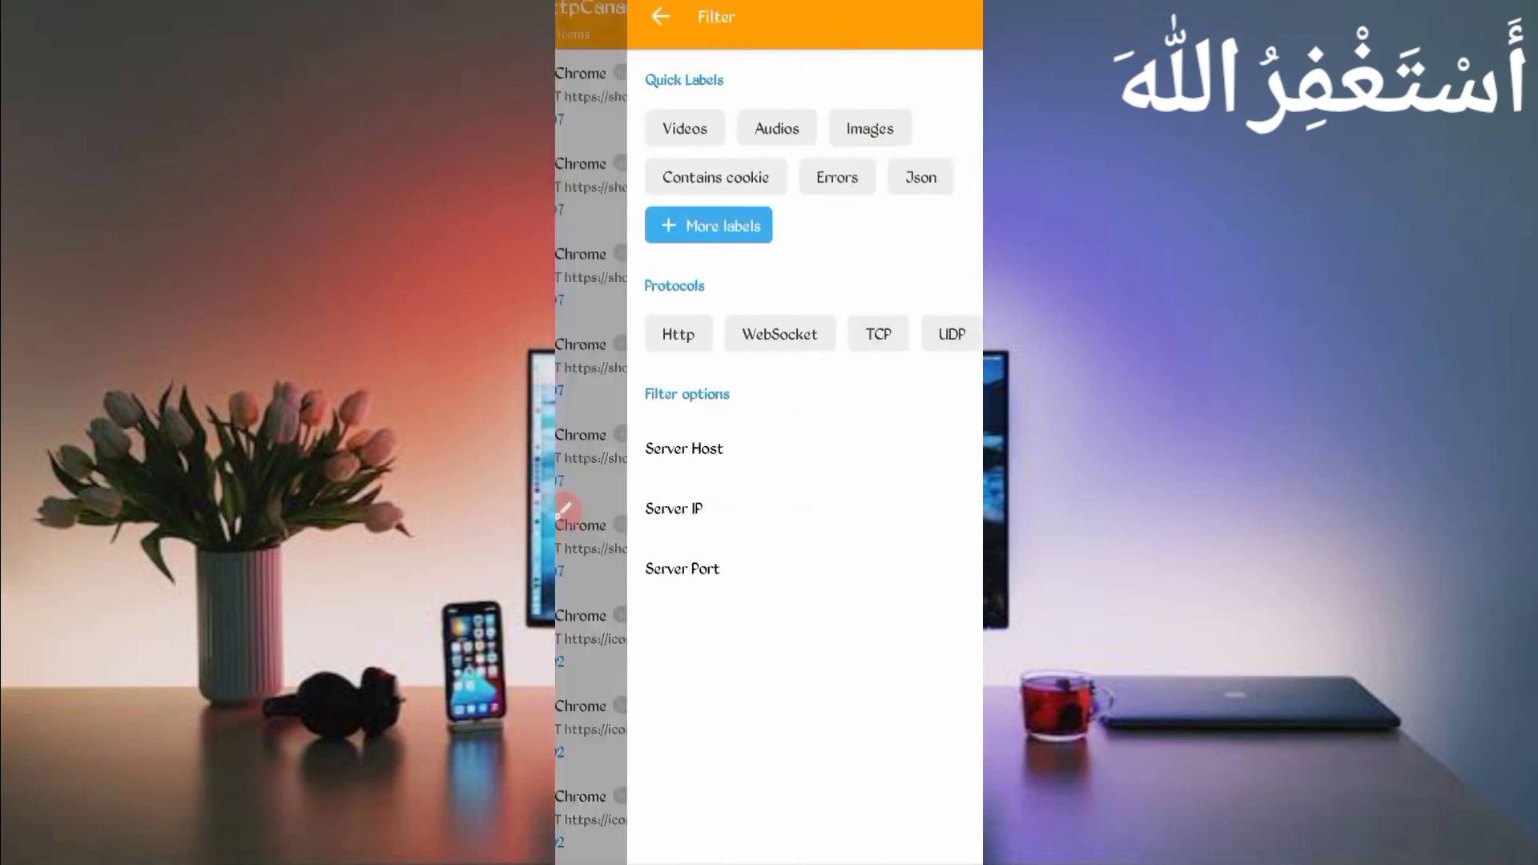
{"action": "left_click", "coordinate": [697, 448]}
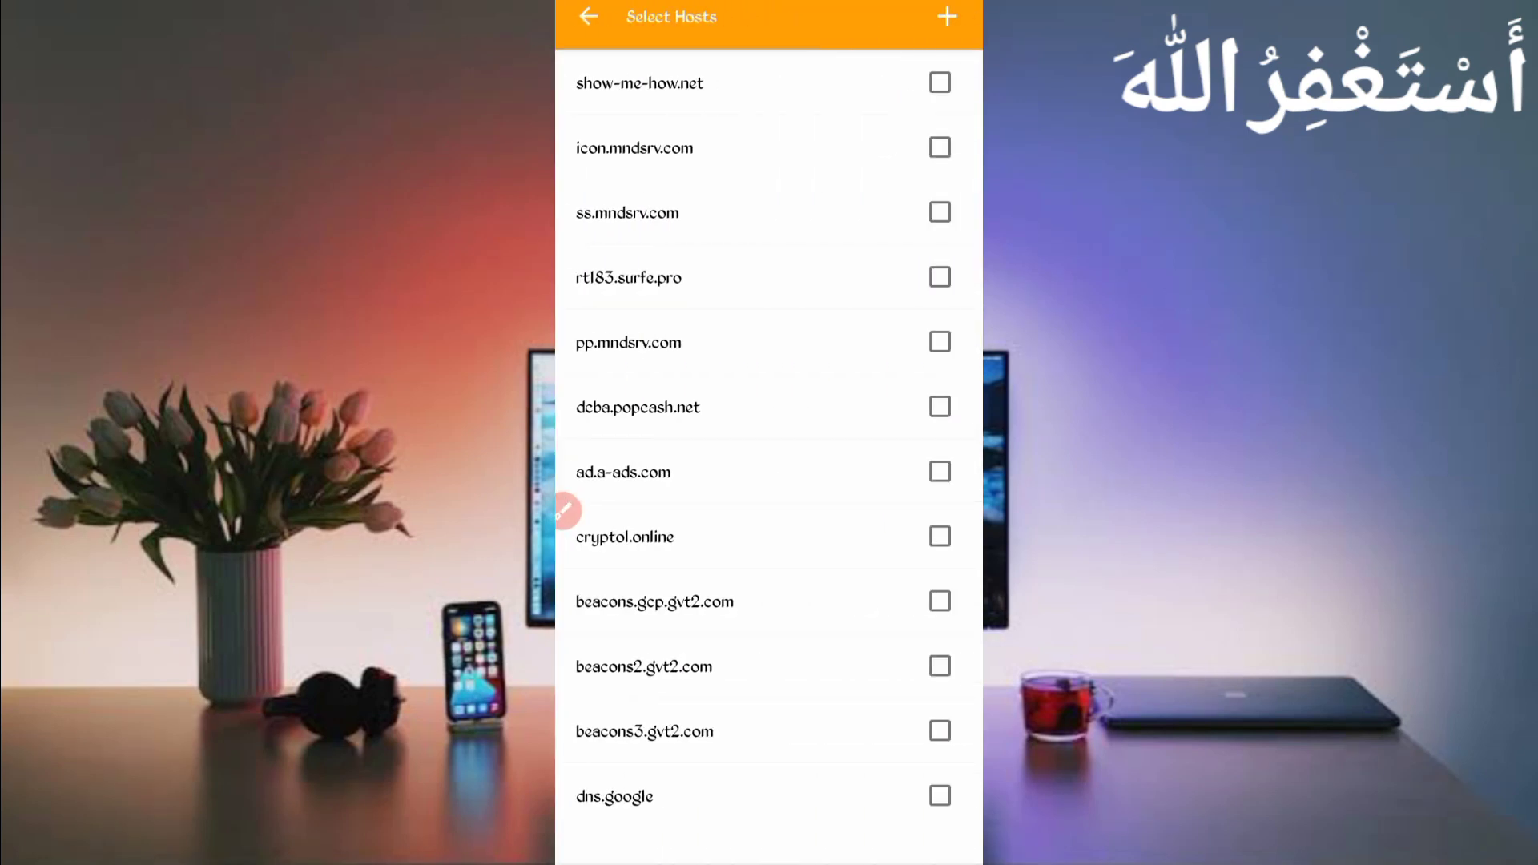
{"action": "left_click", "coordinate": [565, 511]}
{"action": "left_click_drag", "start_coordinate": [610, 500], "coordinate": [604, 566]}
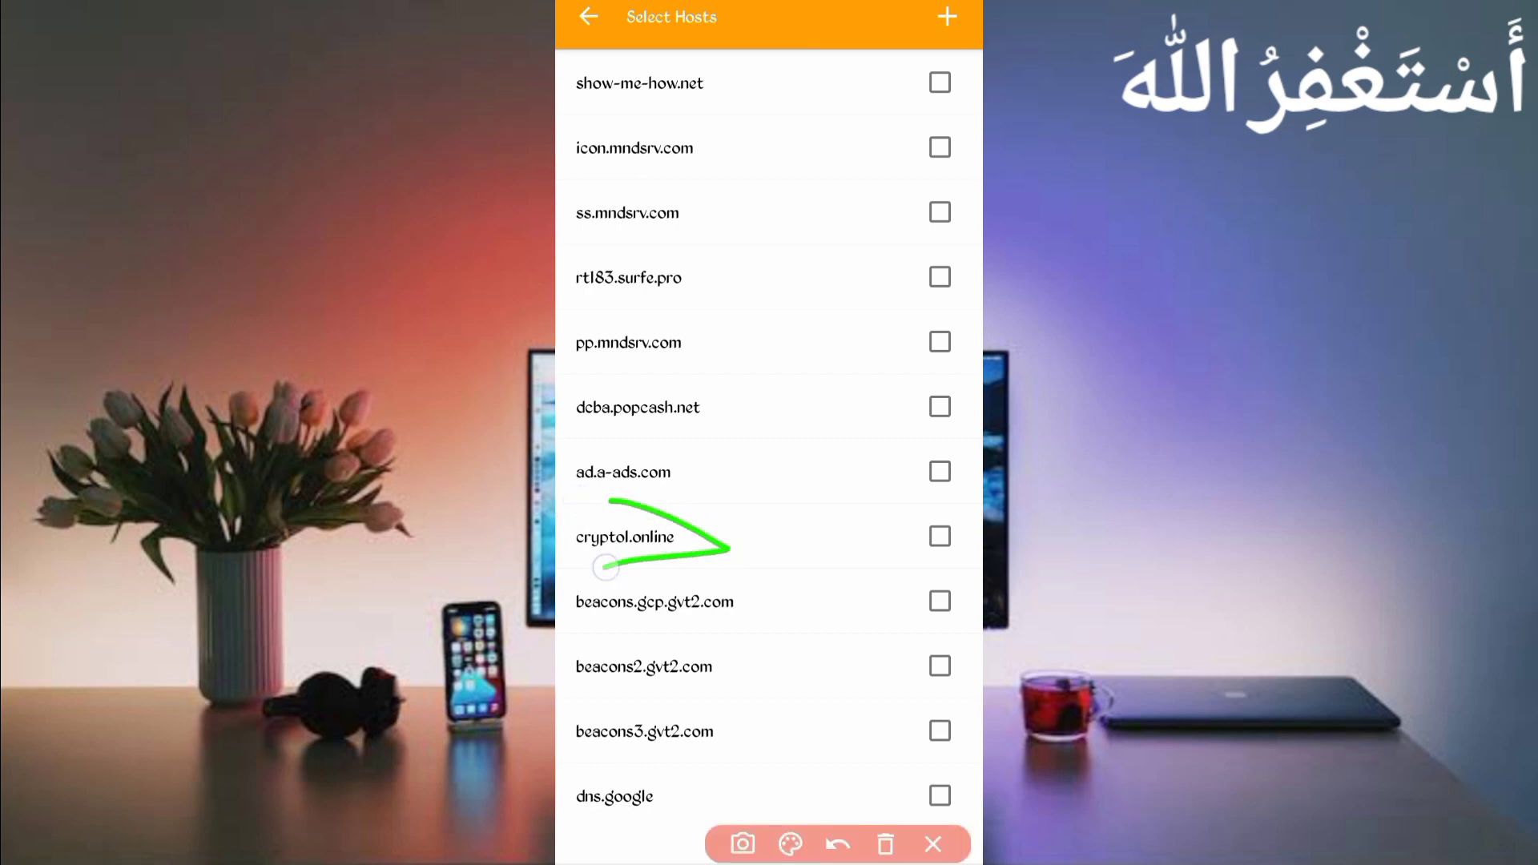
{"action": "left_click", "coordinate": [886, 844]}
{"action": "left_click", "coordinate": [933, 843]}
{"action": "left_click", "coordinate": [940, 536]}
{"action": "left_click", "coordinate": [587, 16]}
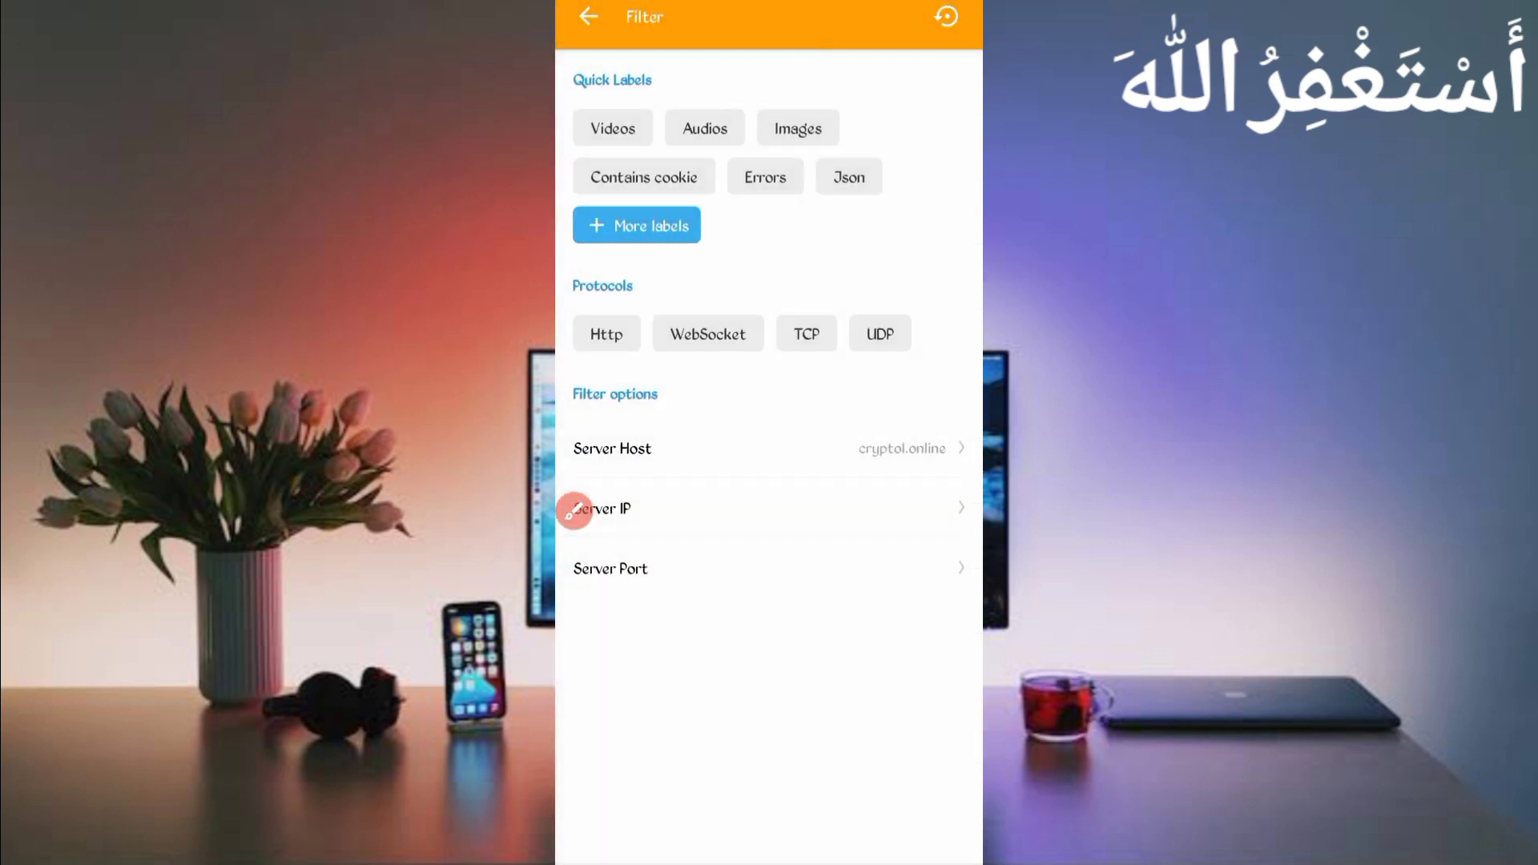
{"action": "left_click", "coordinate": [587, 16]}
- Open the GET cryptol.online/ request and copy its user-agent header from the Request headers
{"action": "left_click", "coordinate": [565, 511]}
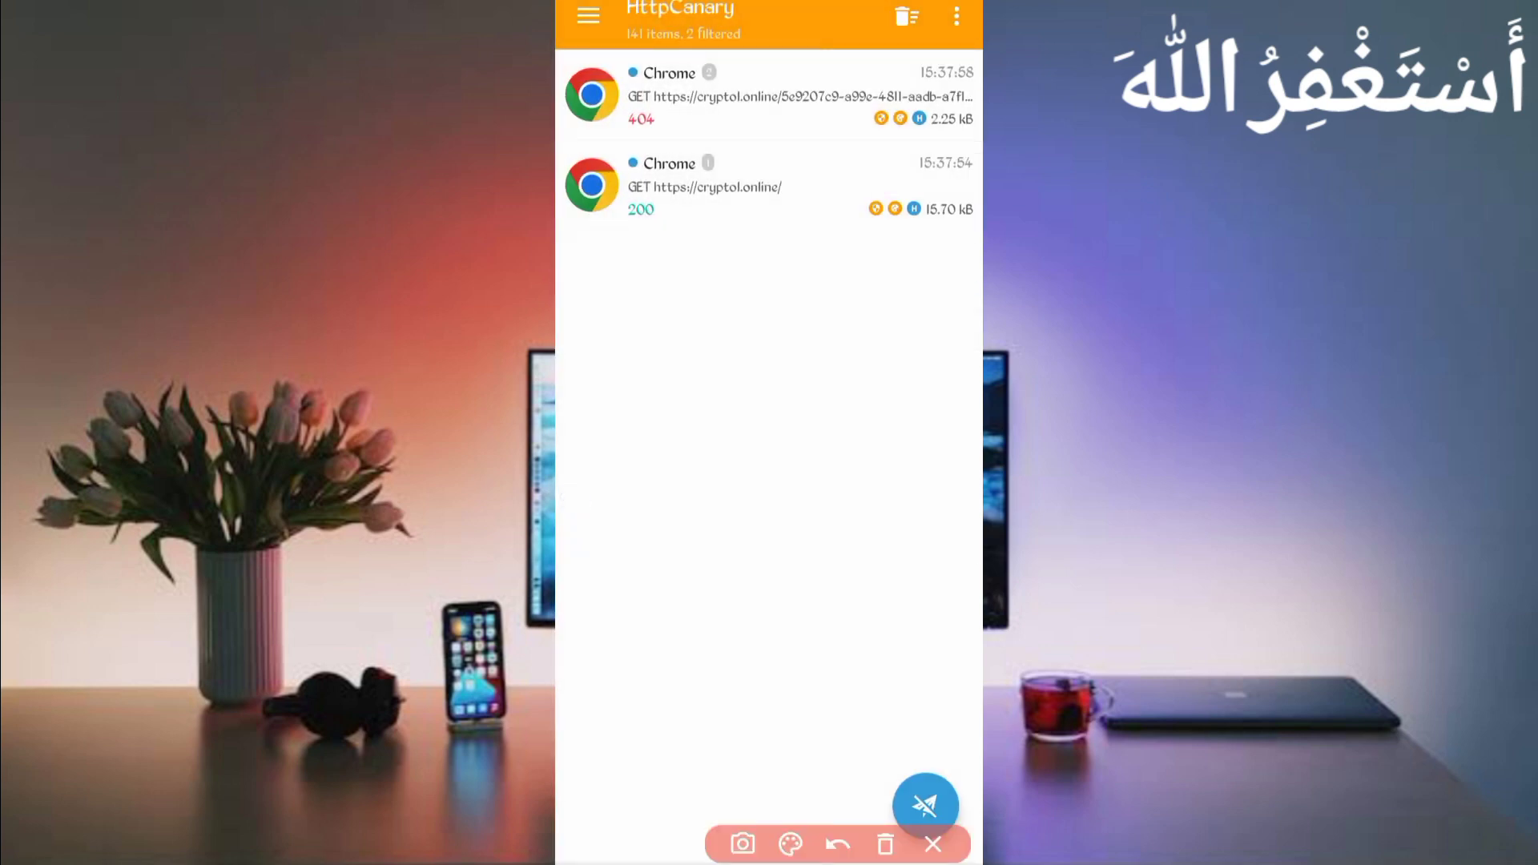
{"action": "left_click_drag", "start_coordinate": [625, 169], "coordinate": [618, 198]}
{"action": "left_click", "coordinate": [886, 844]}
{"action": "left_click", "coordinate": [934, 844]}
{"action": "left_click", "coordinate": [736, 186]}
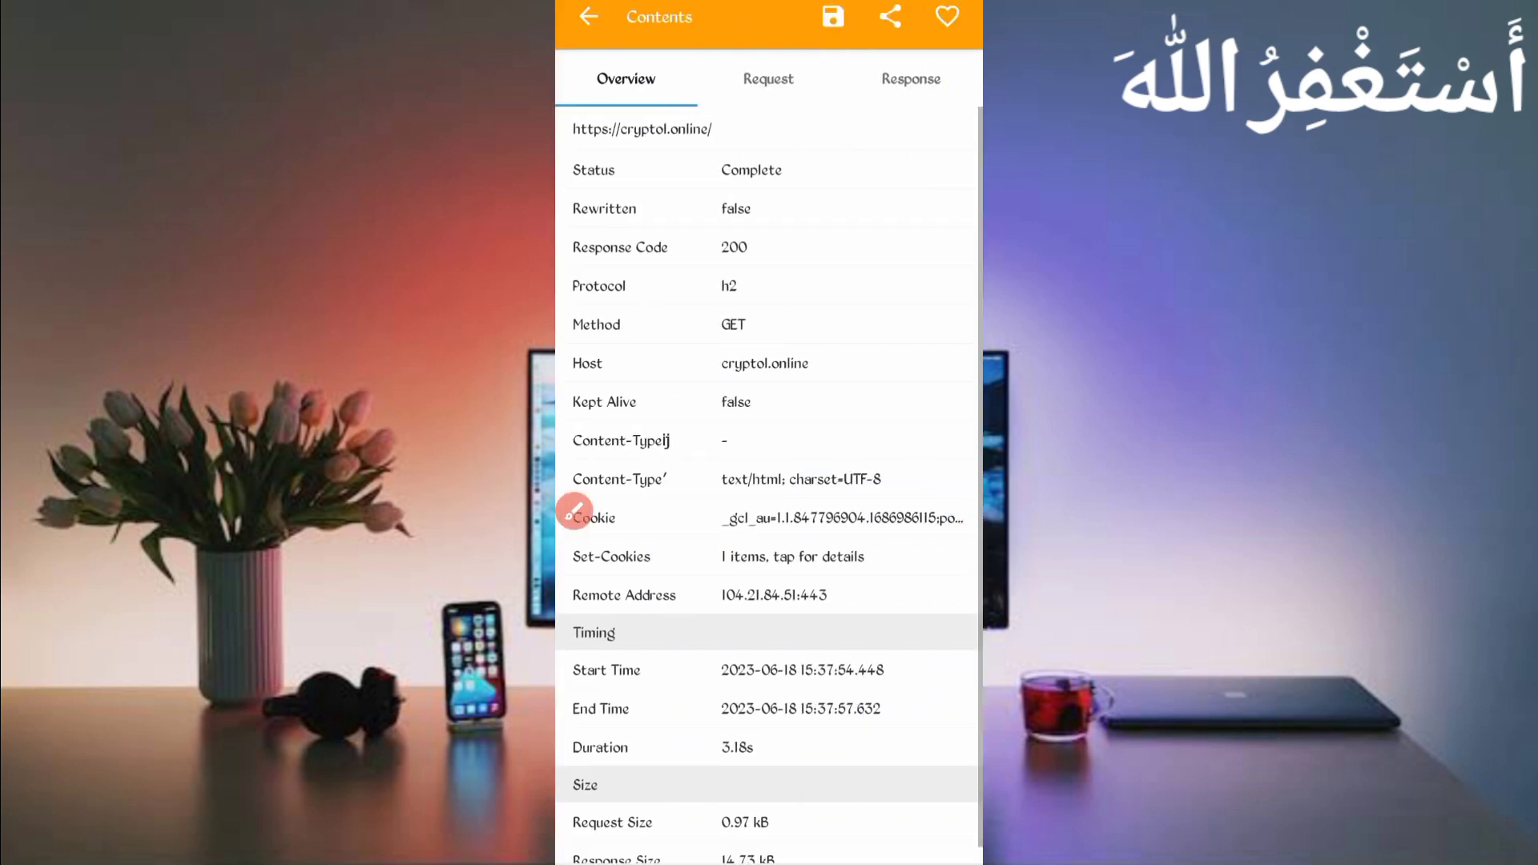
{"action": "left_click_drag", "start_coordinate": [795, 646], "coordinate": [601, 647]}
{"action": "left_click", "coordinate": [574, 511]}
{"action": "left_click_drag", "start_coordinate": [642, 420], "coordinate": [685, 475]}
{"action": "left_click", "coordinate": [886, 844]}
{"action": "left_click", "coordinate": [934, 844]}
{"action": "left_click", "coordinate": [721, 478]}
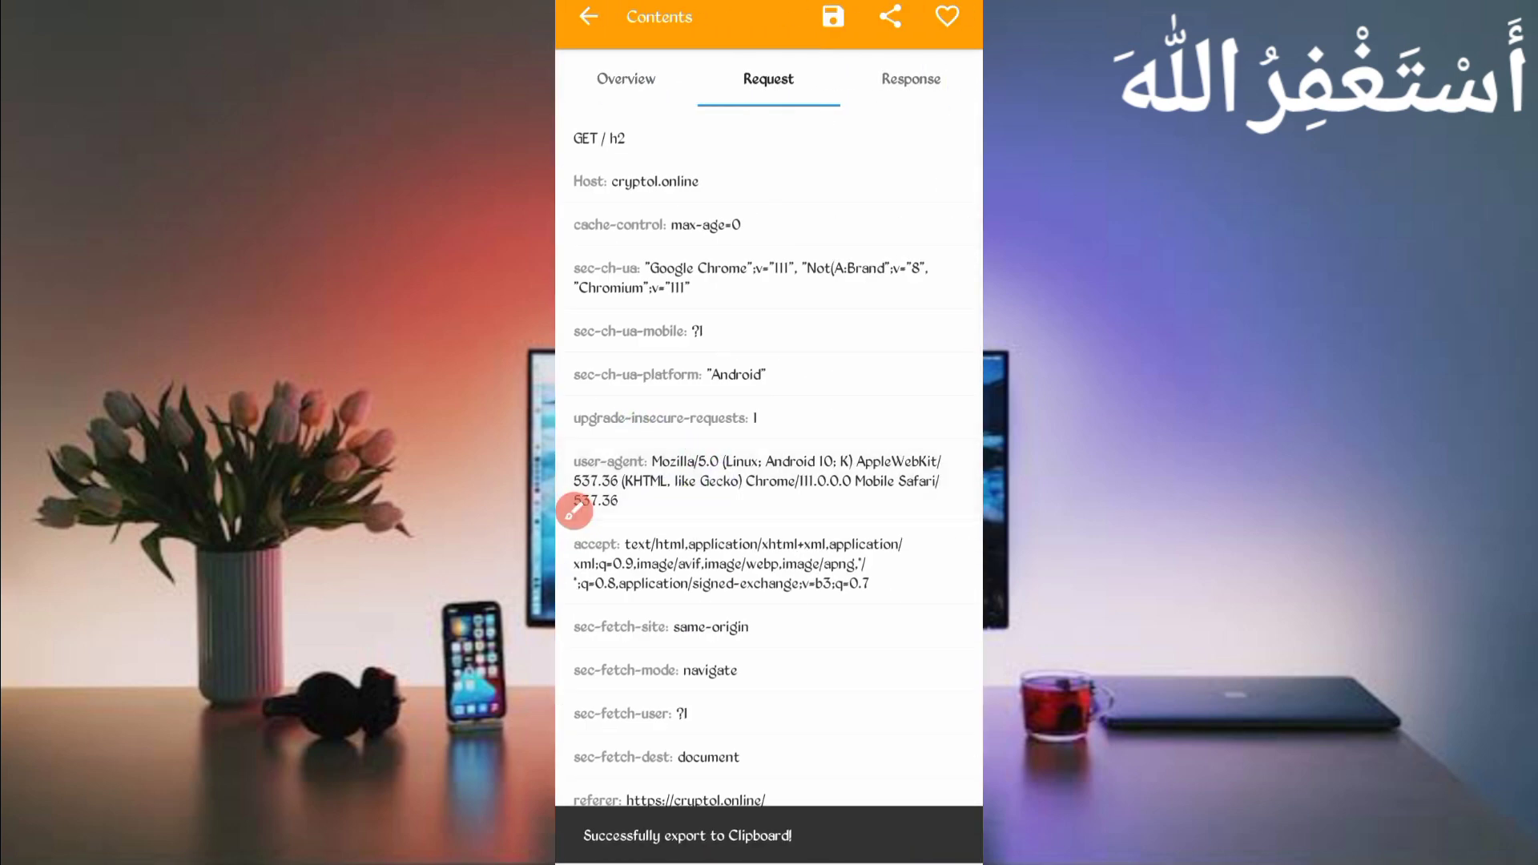
- Paste the copied user-agent into the Termux bot's prompt and submit it
{"action": "key", "text": "alt+Tab"}
{"action": "left_click", "coordinate": [580, 421]}
{"action": "left_click", "coordinate": [711, 357]}
{"action": "left_click", "coordinate": [702, 327]}
{"action": "left_click", "coordinate": [948, 826]}
- Back in the request's Overview, copy its Cookie value to the clipboard
{"action": "key", "text": "alt+Tab"}
{"action": "left_click_drag", "start_coordinate": [625, 481], "coordinate": [938, 481]}
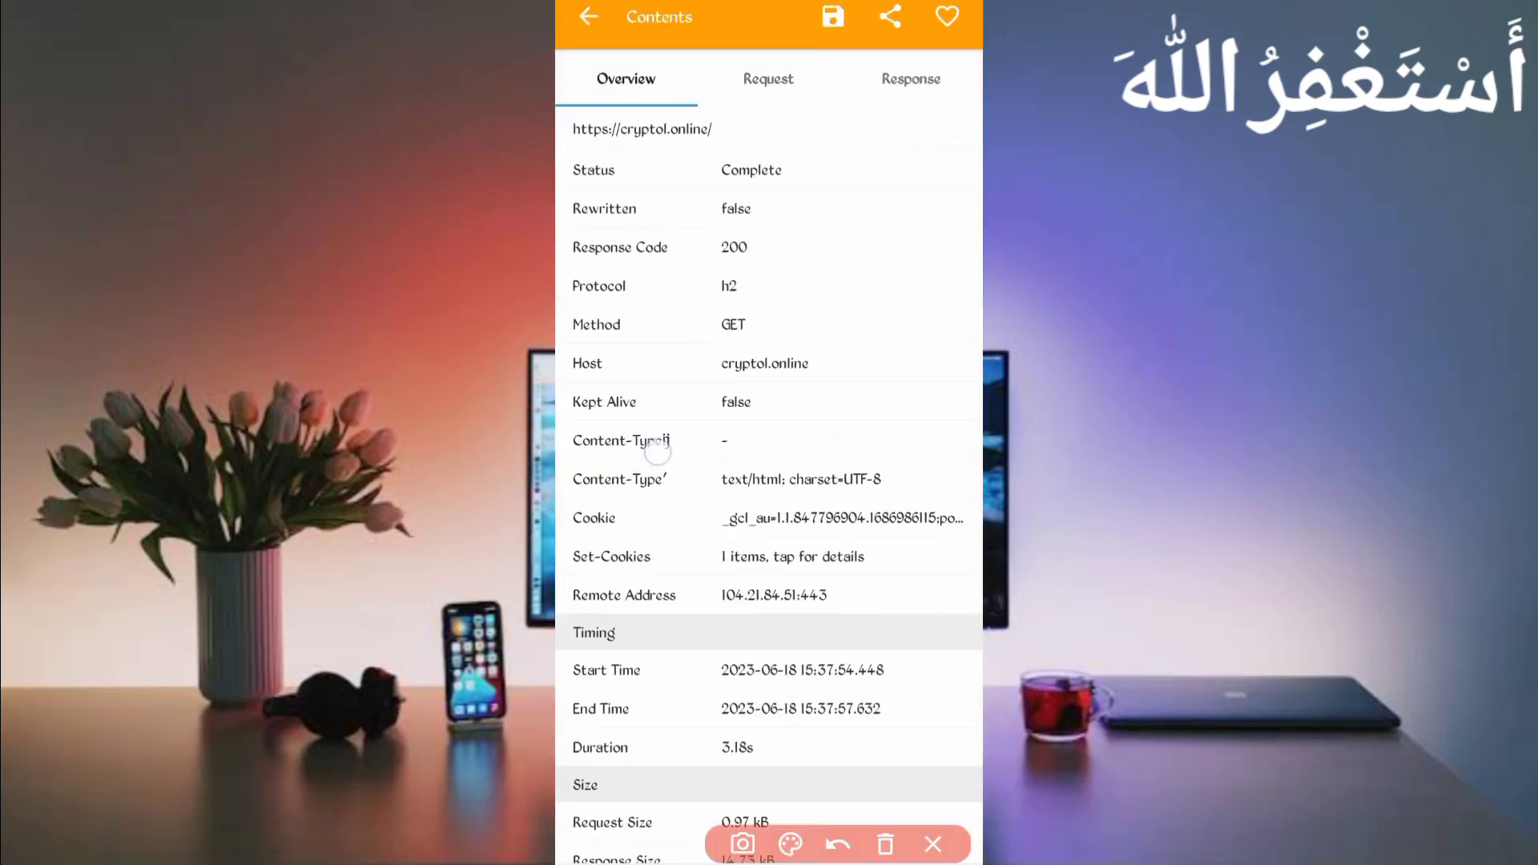
{"action": "left_click_drag", "start_coordinate": [648, 451], "coordinate": [762, 505]}
{"action": "left_click_drag", "start_coordinate": [763, 505], "coordinate": [615, 555]}
{"action": "left_click", "coordinate": [885, 845]}
{"action": "left_click", "coordinate": [932, 845]}
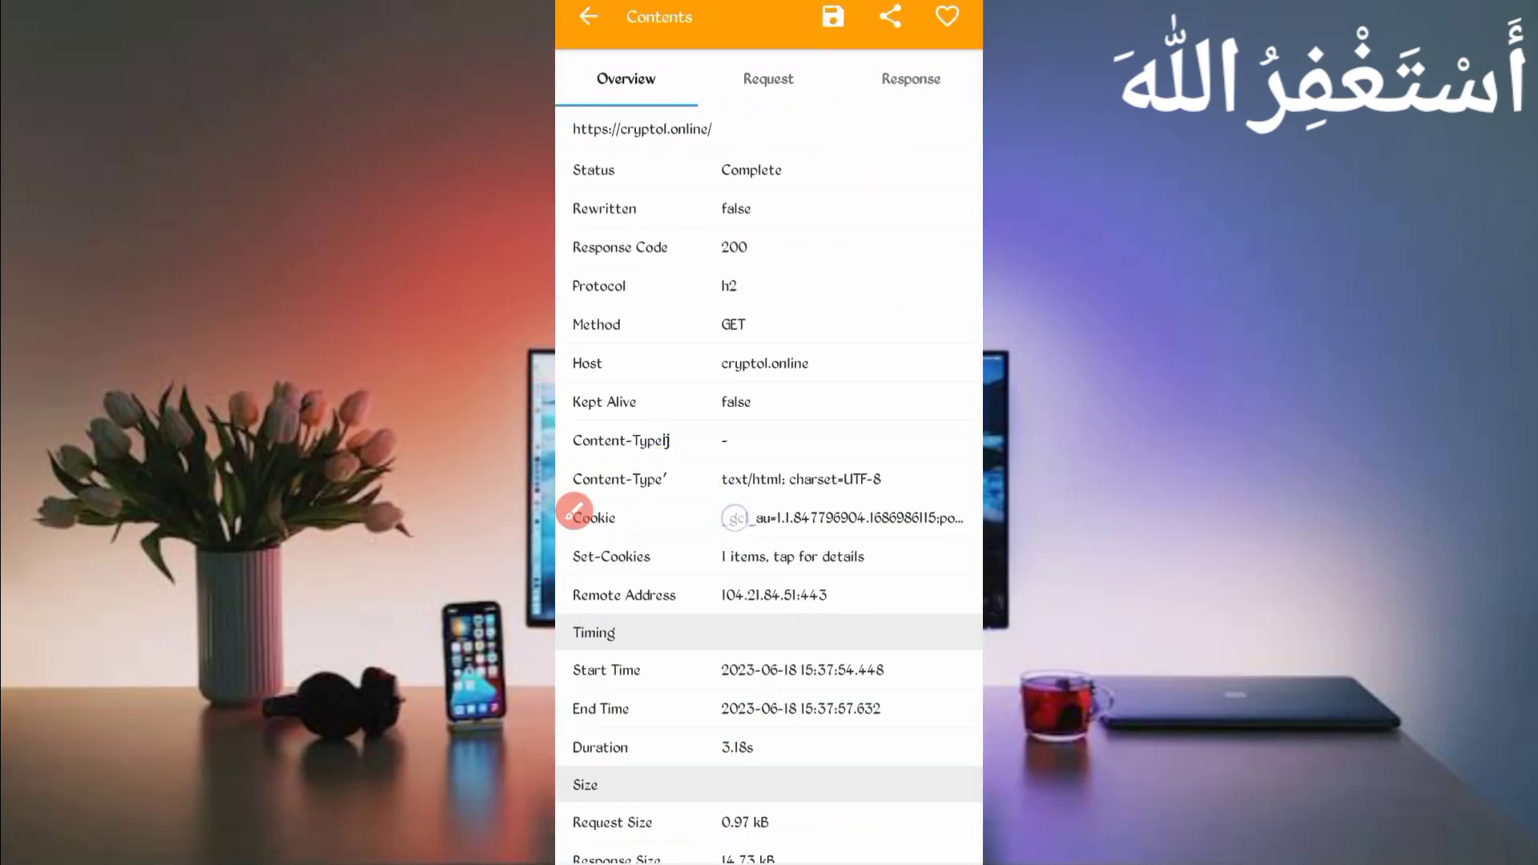
{"action": "left_click", "coordinate": [768, 517]}
- Return to Termux, paste the HttpCanary cookie at the Input Cookie prompt and start the bot
{"action": "key", "text": "alt+Tab"}
{"action": "left_click", "coordinate": [769, 360]}
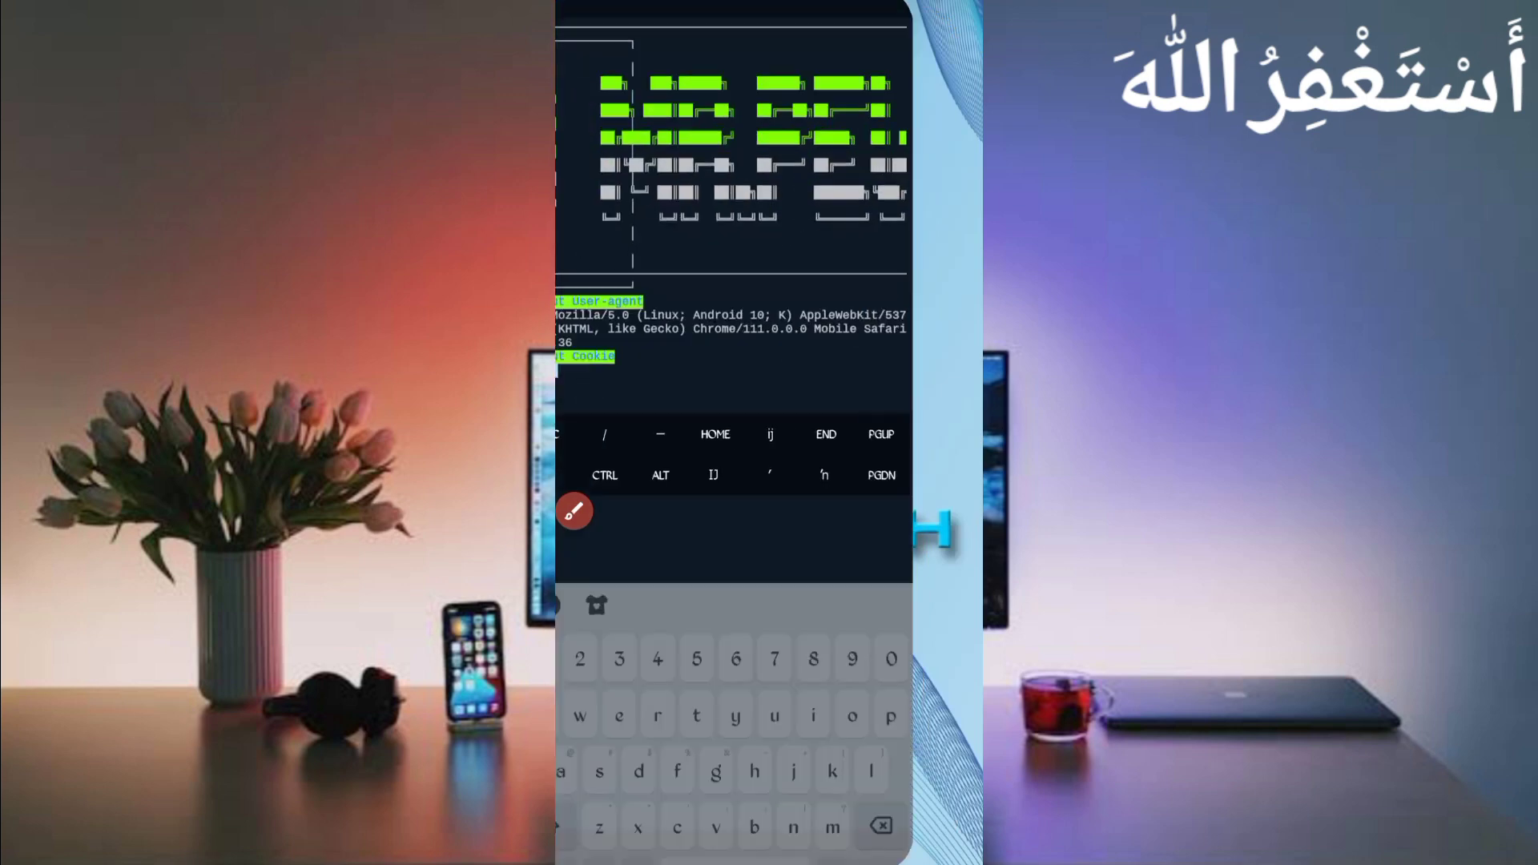
{"action": "left_click", "coordinate": [649, 349]}
{"action": "left_click", "coordinate": [683, 327]}
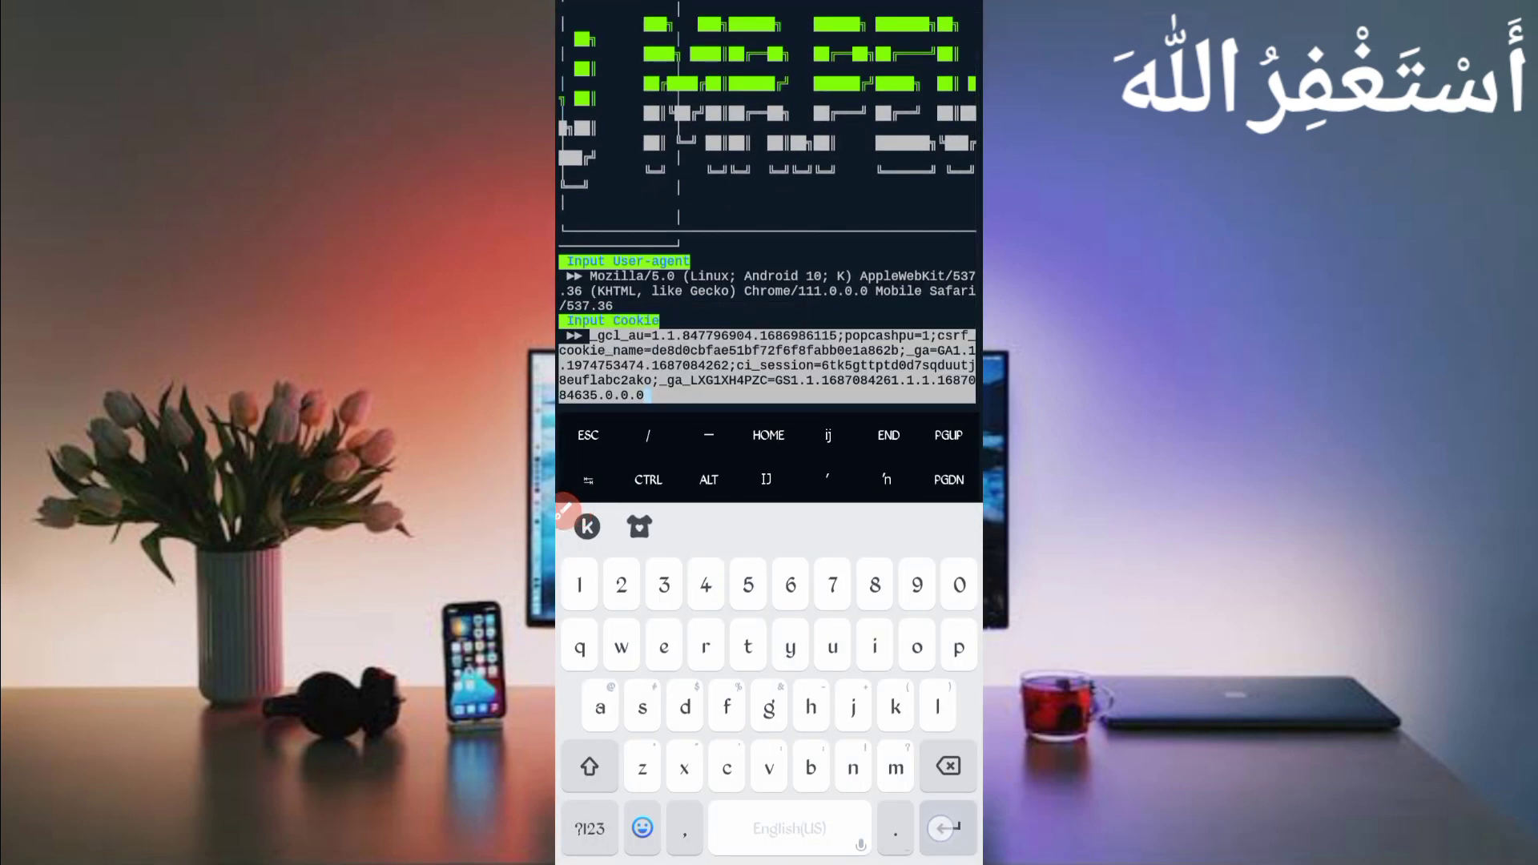
{"action": "left_click", "coordinate": [948, 828]}
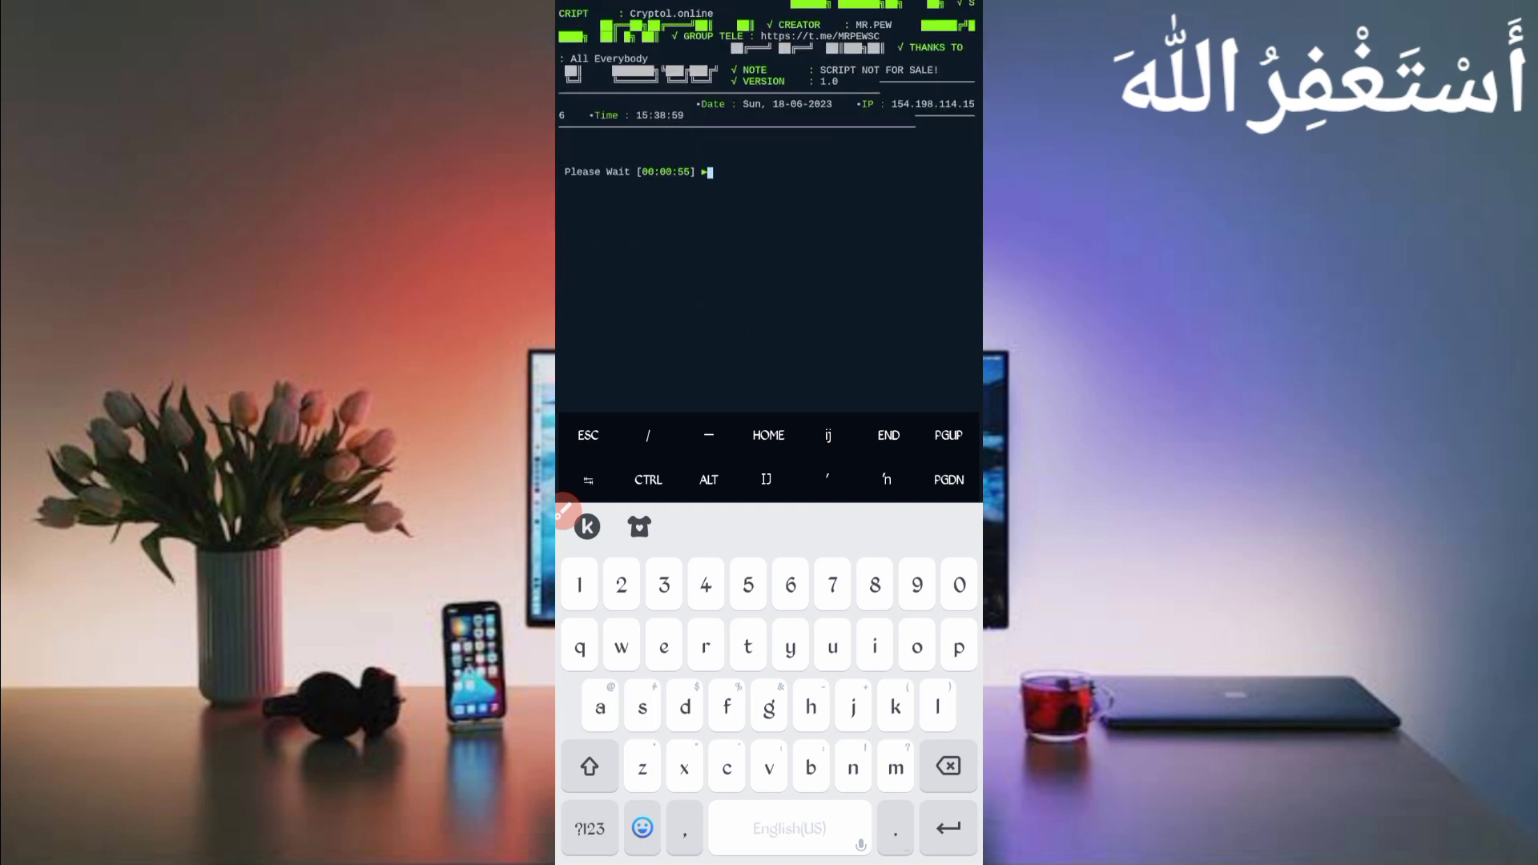
- Hide the keyboard and watch the bot claim 0.00001413 TRX to FaucetPay
{"action": "key", "text": "Escape"}
{"action": "mouse_move", "coordinate": [595, 142]}
{"action": "left_mouse_down"}
{"action": "mouse_move", "coordinate": [779, 189]}
{"action": "mouse_move", "coordinate": [602, 202]}
{"action": "left_mouse_up"}
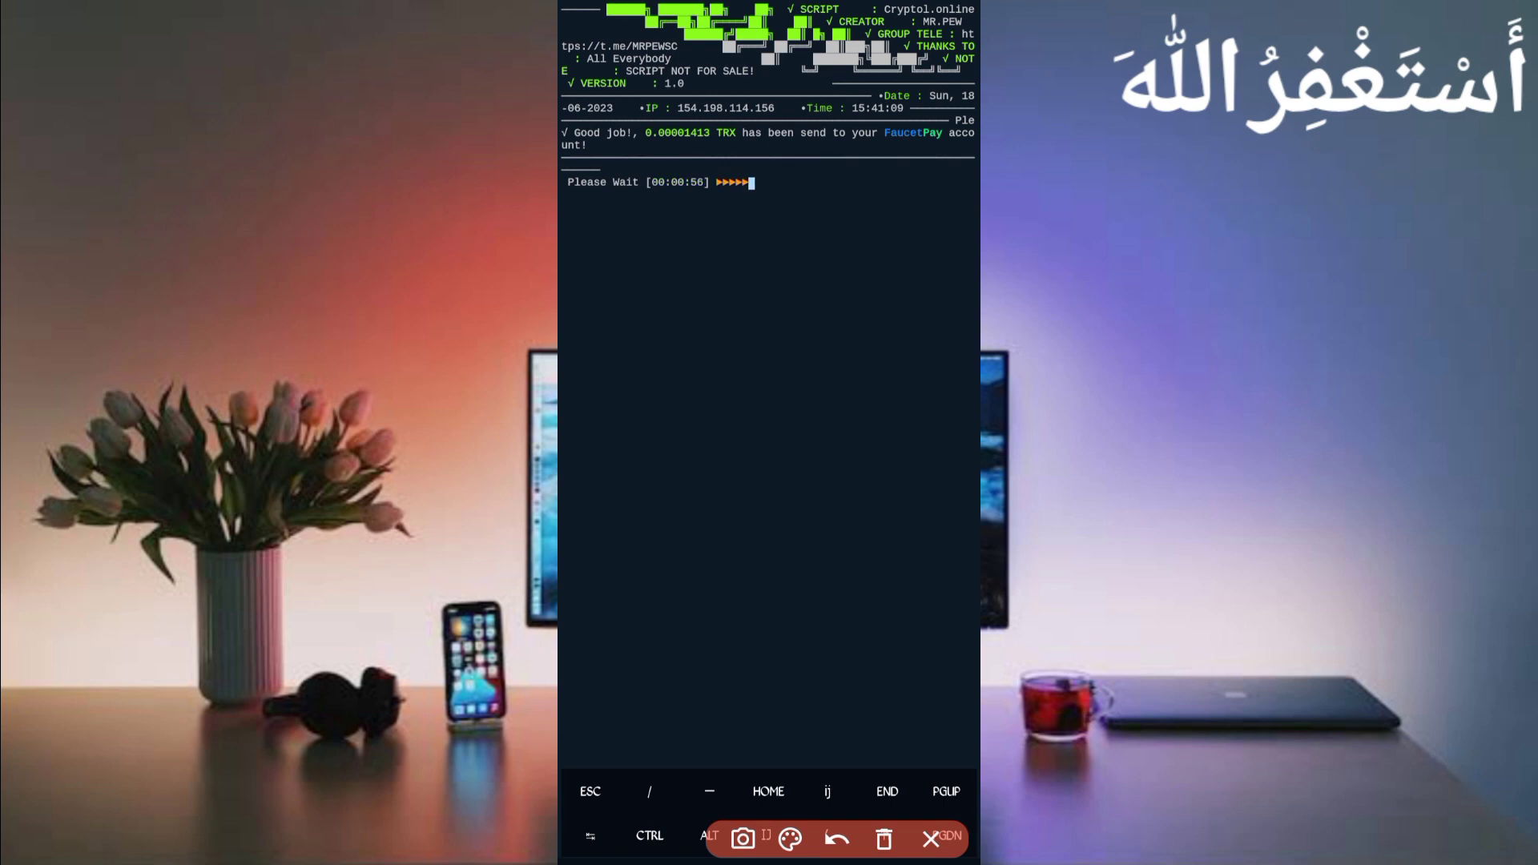
{"action": "left_click_drag", "start_coordinate": [599, 100], "coordinate": [618, 114]}
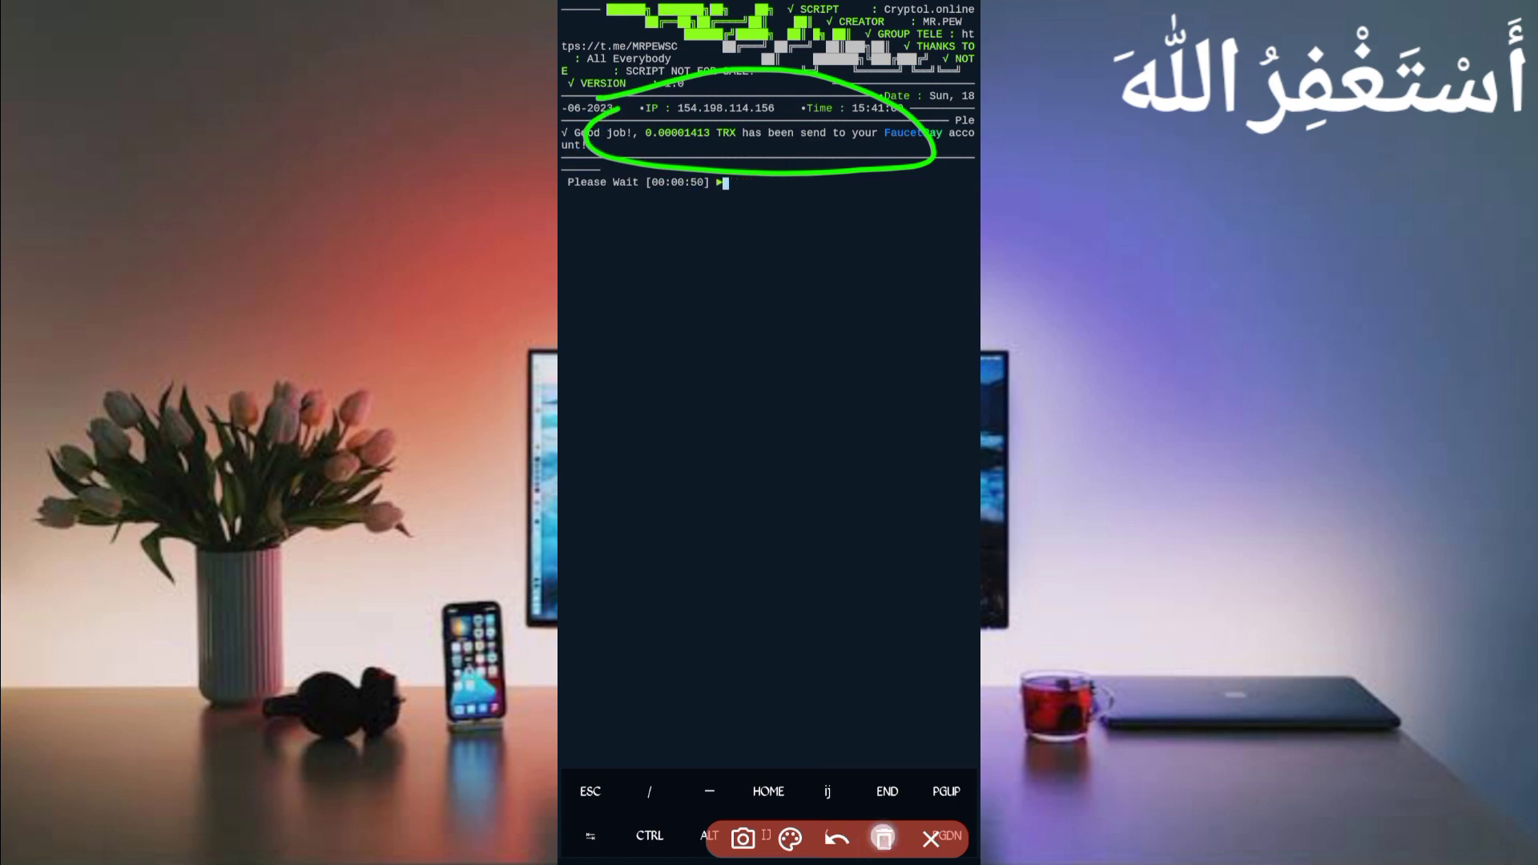
{"action": "left_click", "coordinate": [885, 837]}
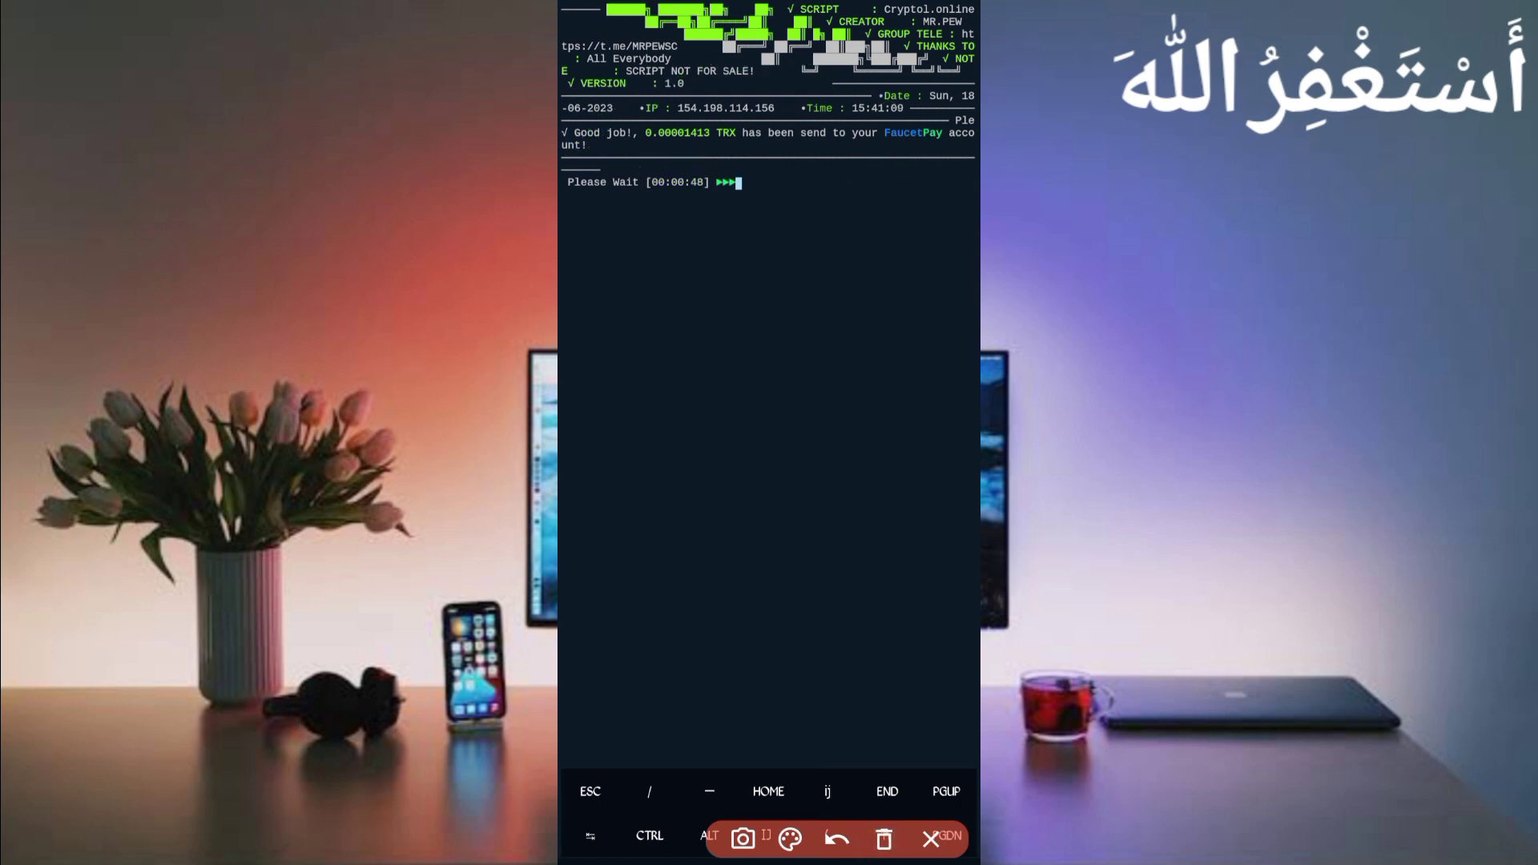
{"action": "left_click_drag", "start_coordinate": [867, 438], "coordinate": [667, 285]}
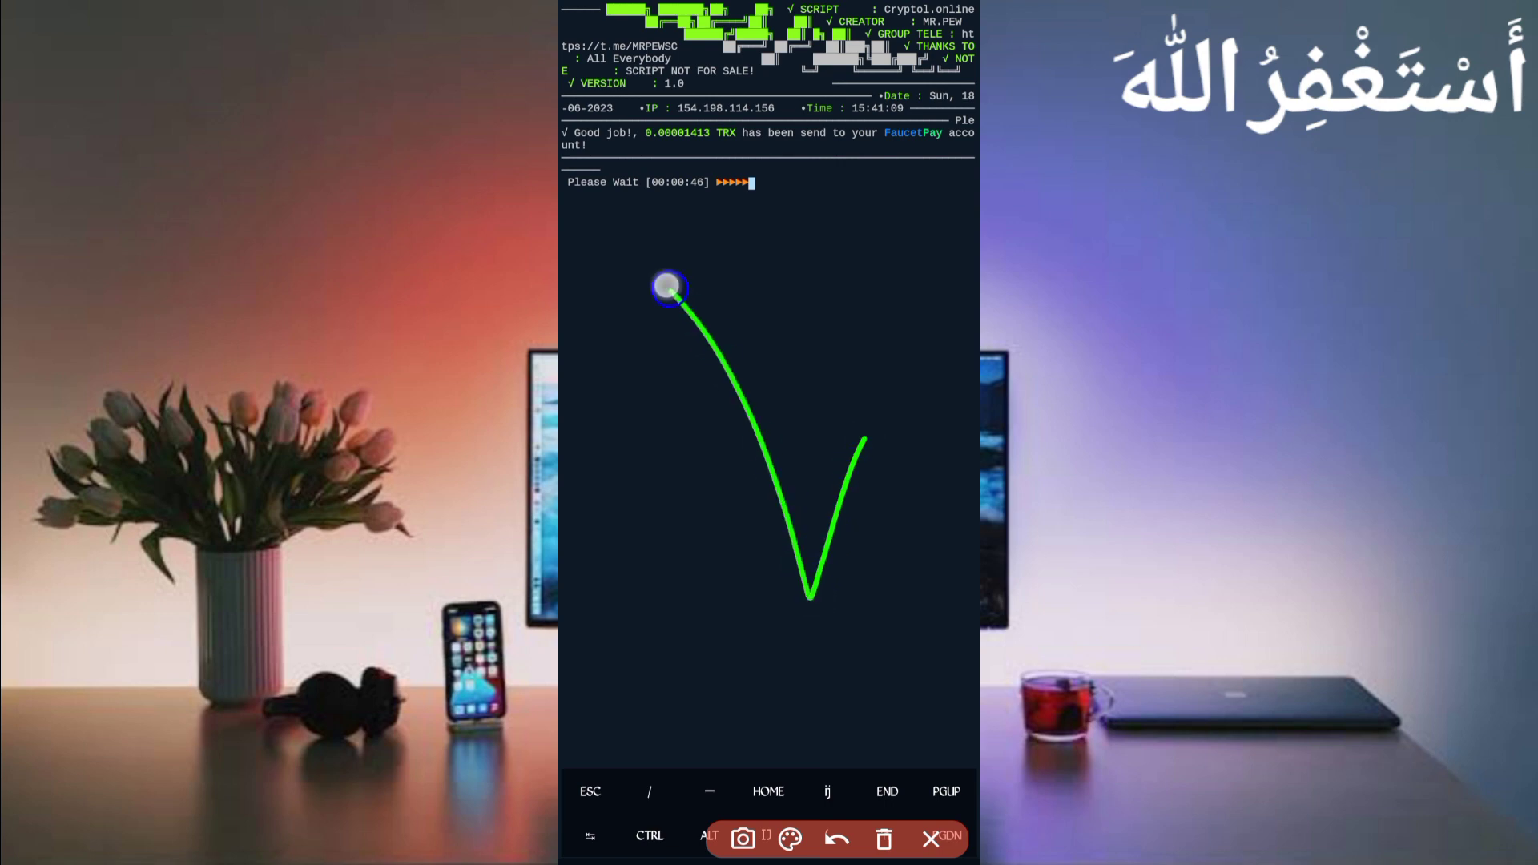